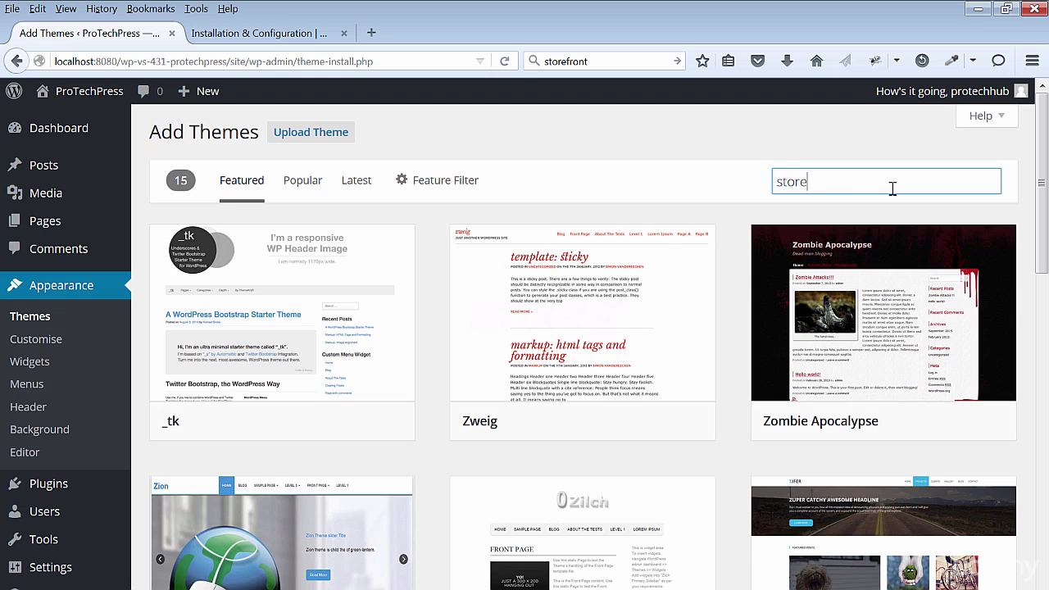
Search the WordPress theme directory for "storefront".
{"action": "type", "text": "ront"}
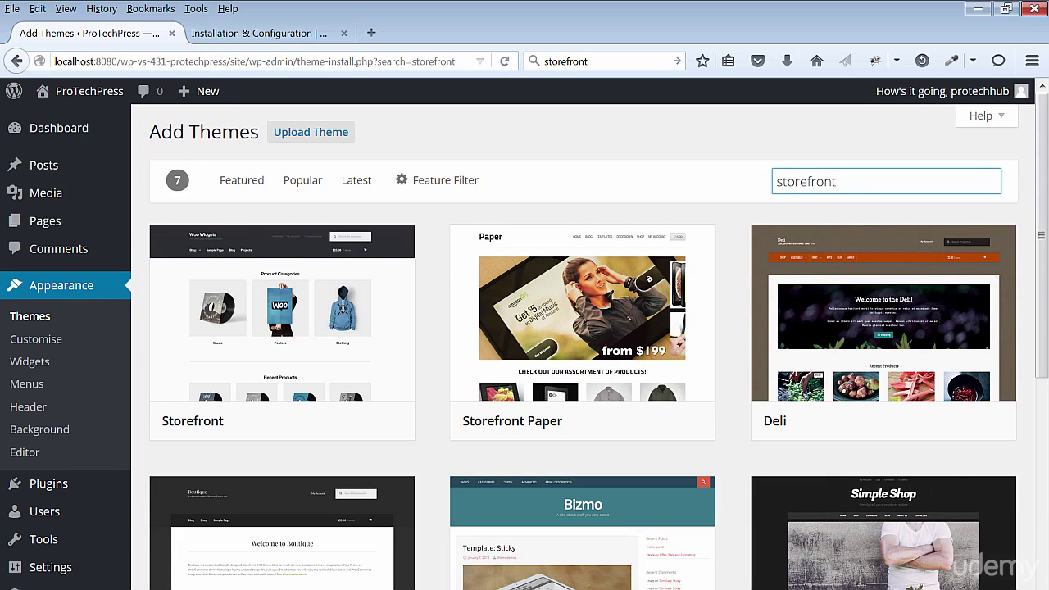
{"action": "double_click", "coordinate": [890, 188]}
{"action": "type", "text": "store"}
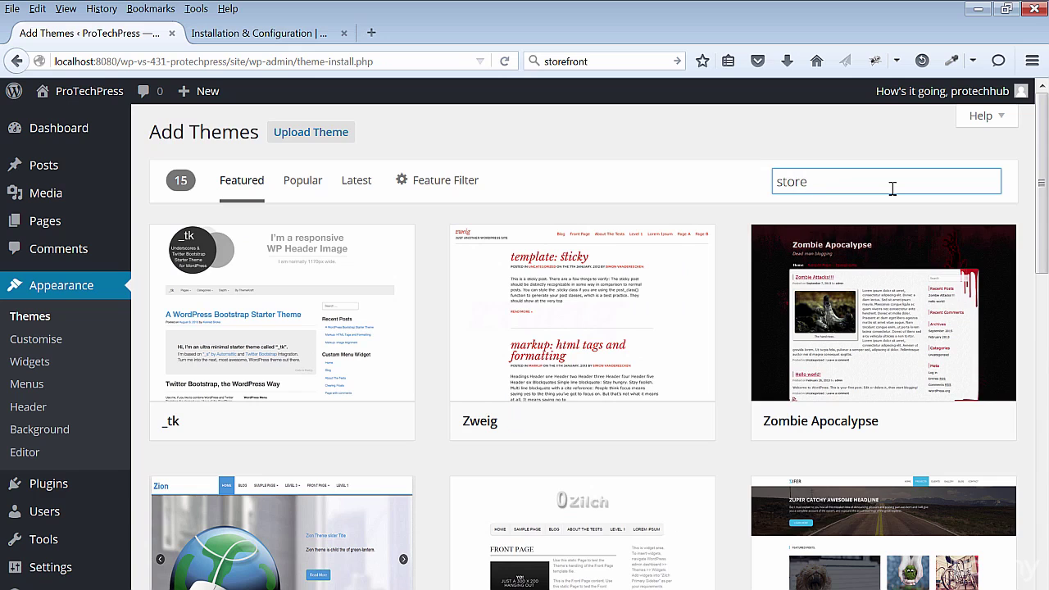
{"action": "type", "text": "front"}
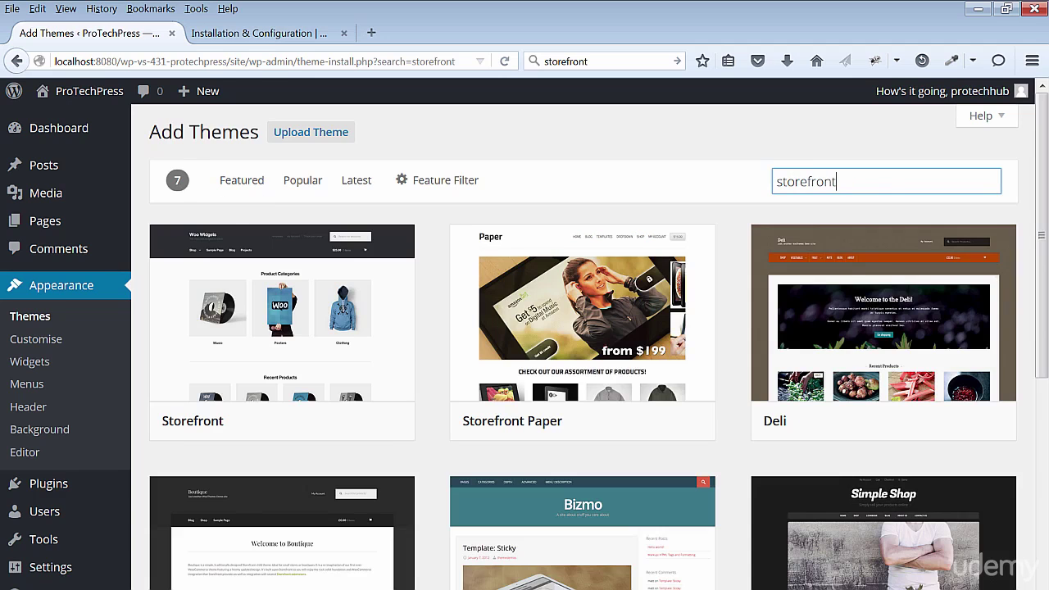
{"action": "double_click", "coordinate": [893, 189]}
{"action": "key", "text": "BackSpace"}
{"action": "type", "text": "st"}
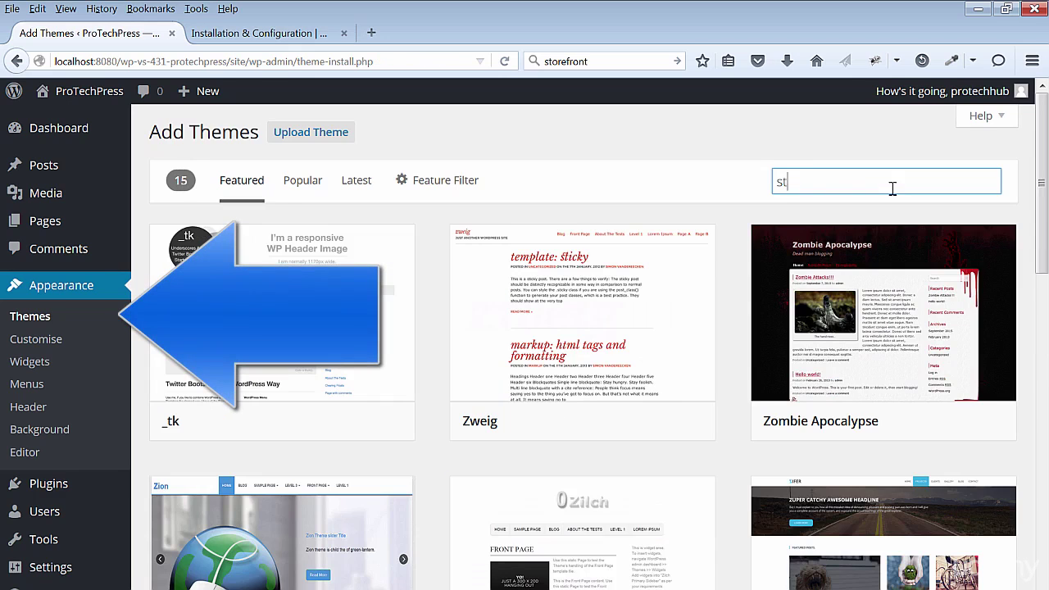
{"action": "type", "text": "orefront"}
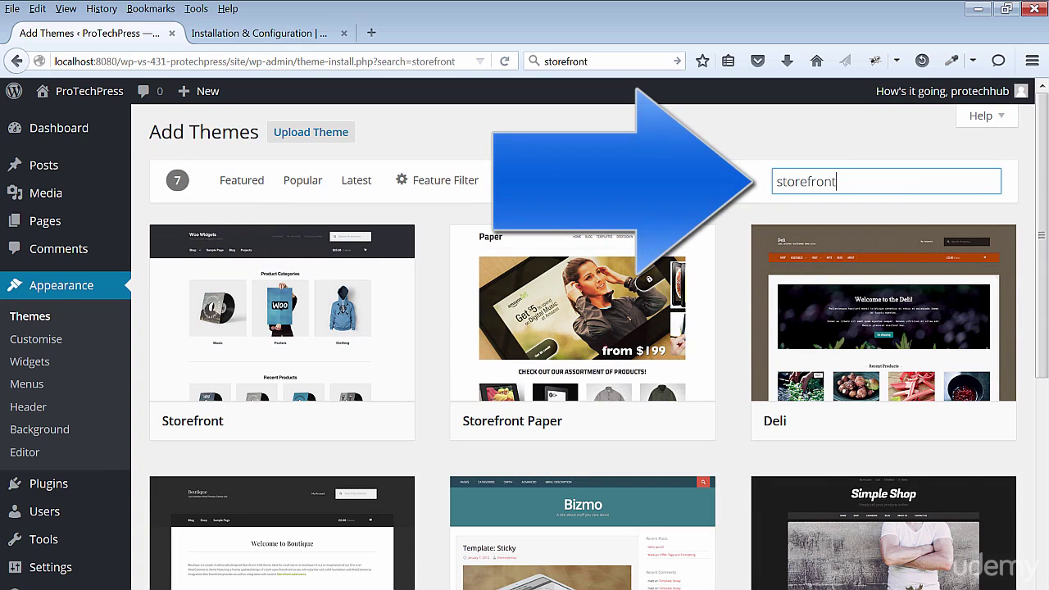
Install the Storefront theme and activate it on the site.
{"action": "mouse_move", "coordinate": [281, 320]}
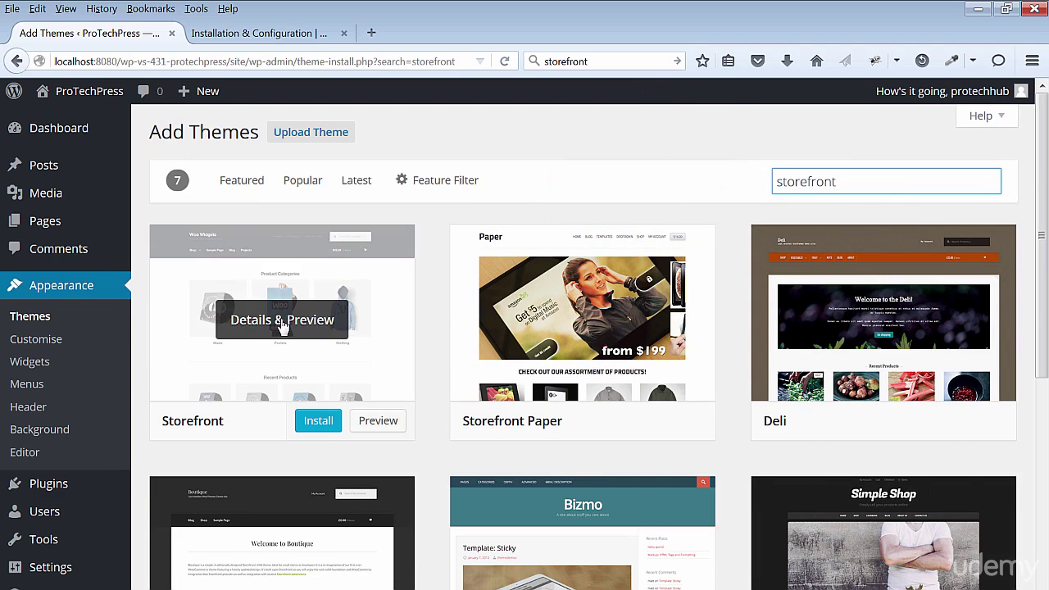
{"action": "left_click", "coordinate": [319, 423]}
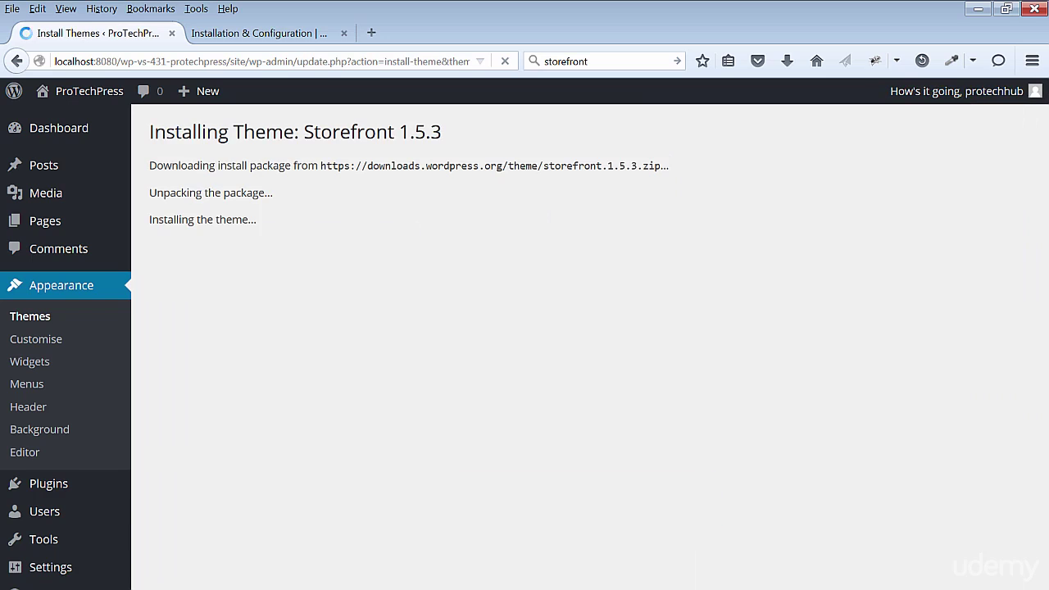
{"action": "left_click", "coordinate": [241, 271]}
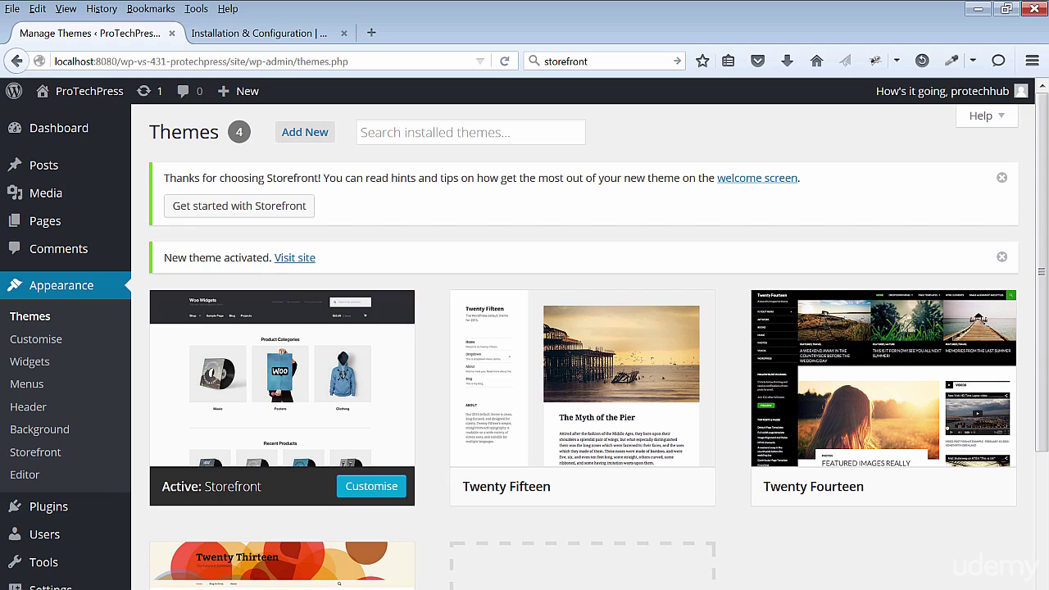
Open the Storefront welcome screen and look through its extensions and child themes sections.
{"action": "left_click", "coordinate": [755, 181]}
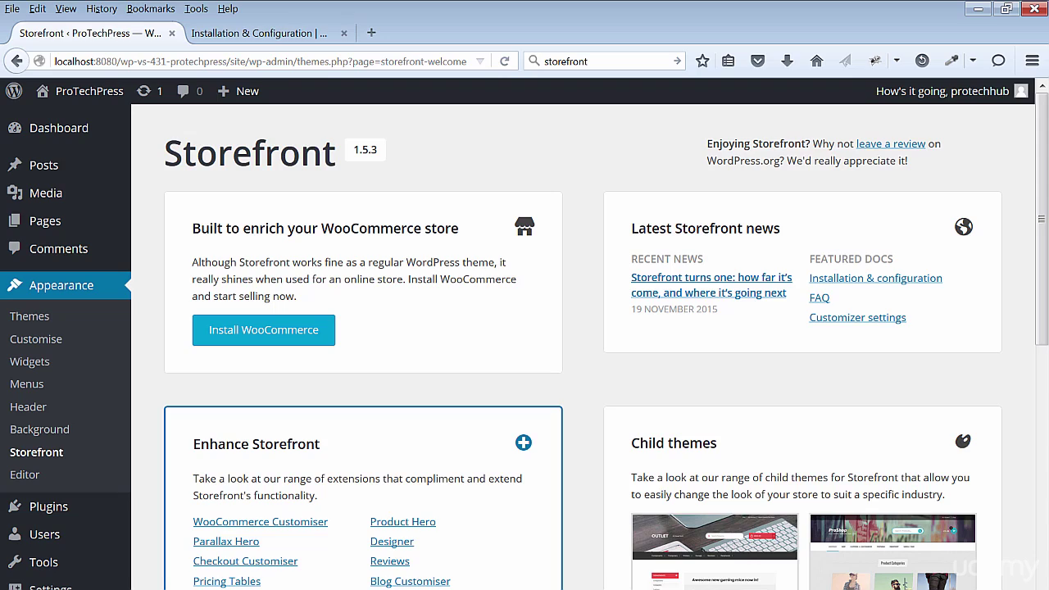
{"action": "scroll", "coordinate": [525, 341], "scroll_direction": "down", "scroll_amount": 3}
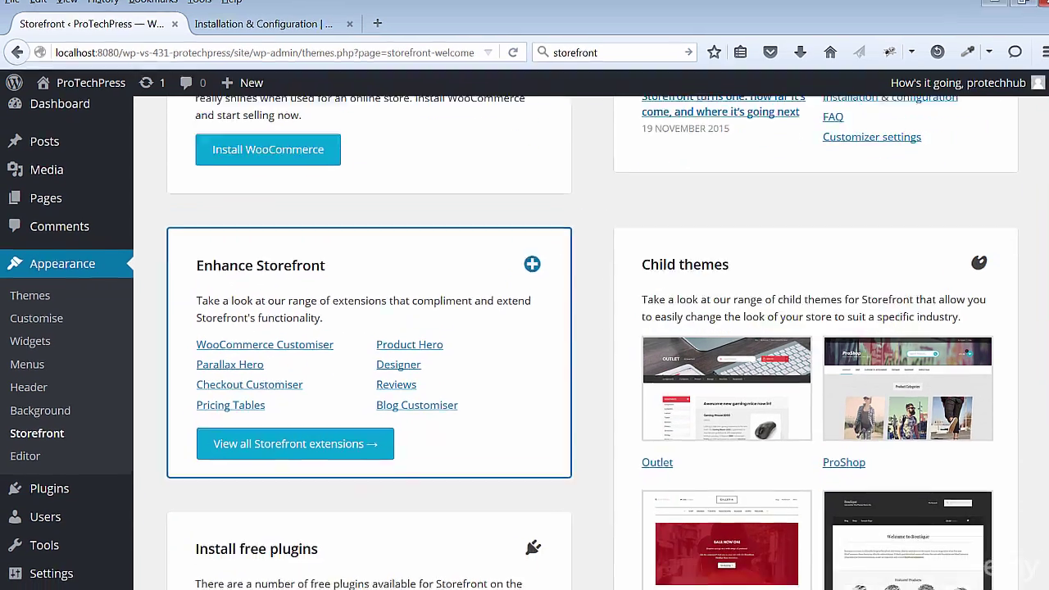
{"action": "scroll", "coordinate": [524, 328], "scroll_direction": "up", "scroll_amount": 3}
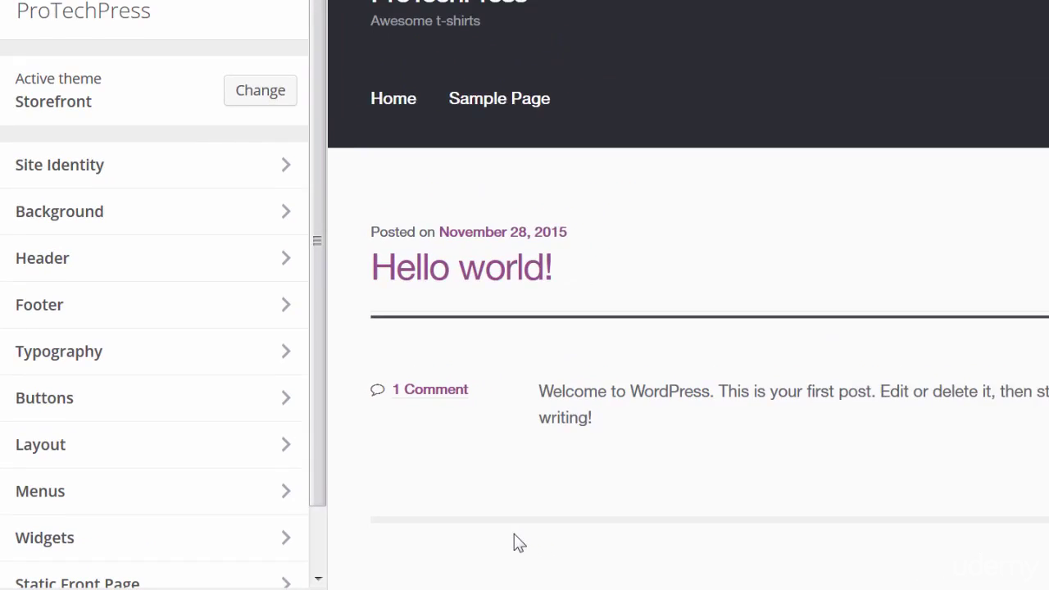
Look over the full Storefront site preview in the Customiser down to the footer, and close the Customiser.
{"action": "scroll", "coordinate": [1041, 295], "scroll_direction": "down", "scroll_amount": 8}
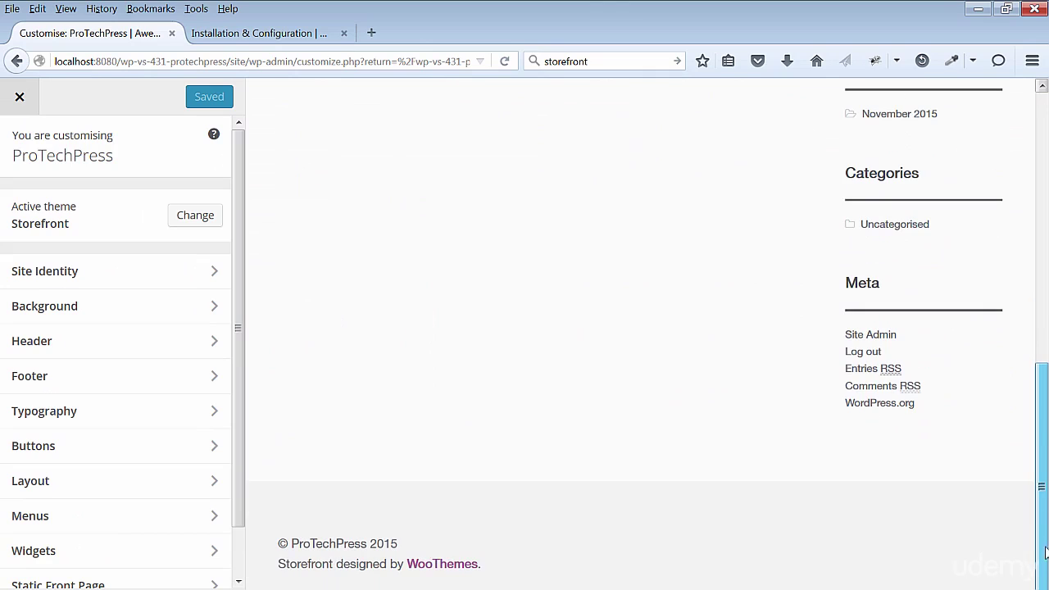
{"action": "scroll", "coordinate": [1029, 246], "scroll_direction": "up", "scroll_amount": 10}
{"action": "left_click", "coordinate": [19, 97]}
Open the ProTechPress site in a separate browser tab and view its front page with the new theme.
{"action": "mouse_move", "coordinate": [82, 91]}
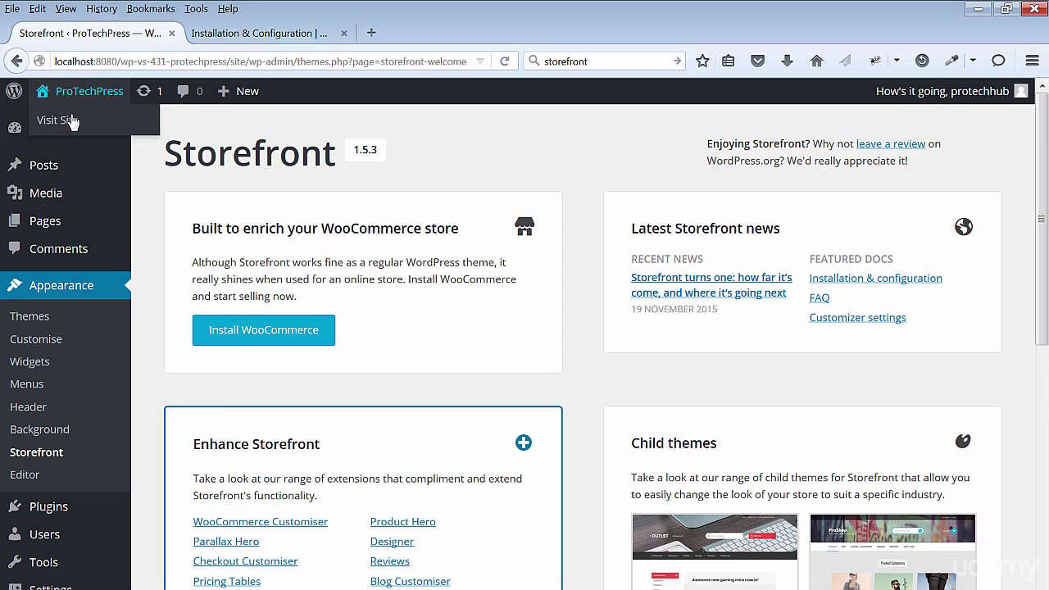
{"action": "right_click", "coordinate": [70, 124]}
{"action": "left_click", "coordinate": [139, 131]}
{"action": "left_click", "coordinate": [226, 34]}
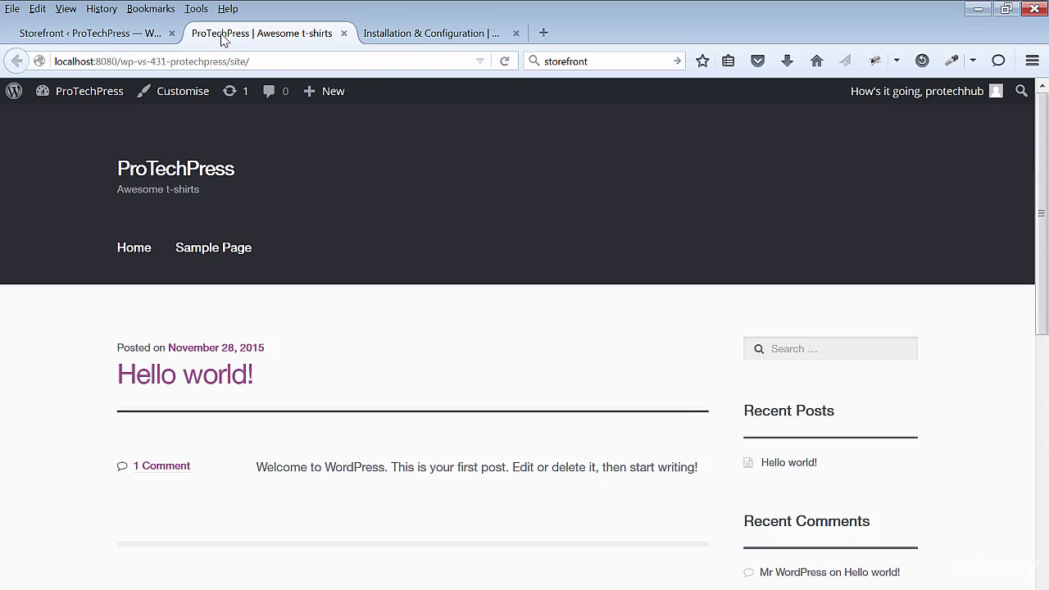
{"action": "left_click_drag", "start_coordinate": [1046, 176], "coordinate": [1045, 114]}
Consult the Storefront installation documentation and open the theme's live demo from the WooThemes Storefront page.
{"action": "left_click", "coordinate": [60, 34]}
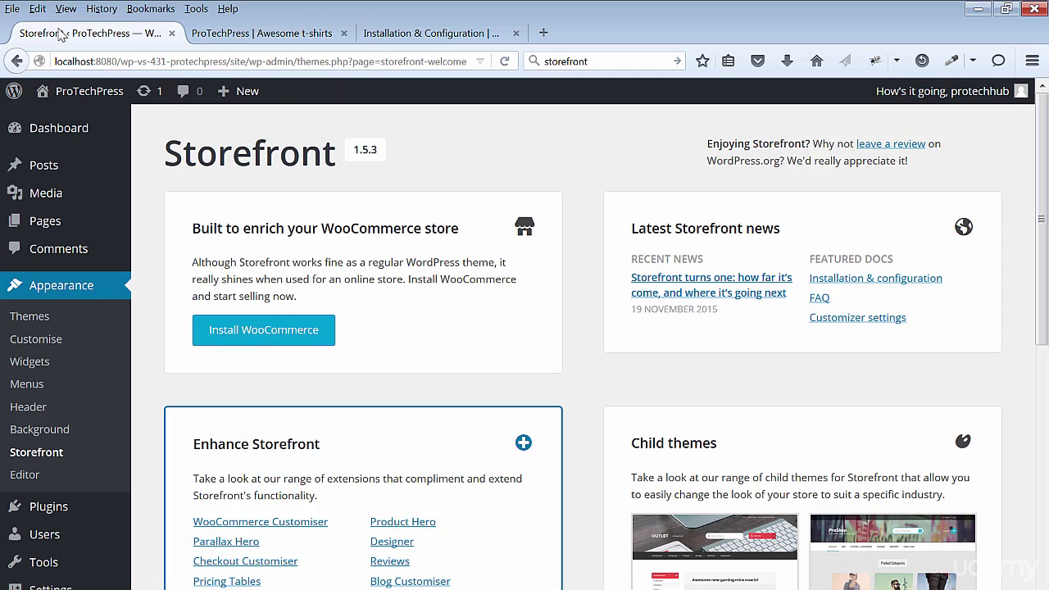
{"action": "left_click", "coordinate": [431, 34]}
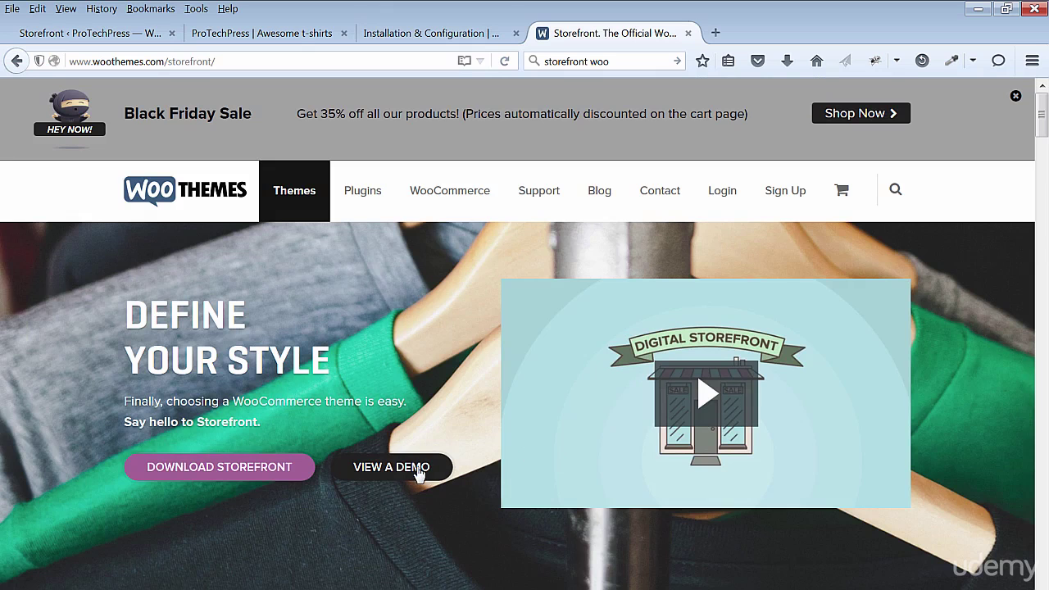
{"action": "left_click", "coordinate": [414, 469]}
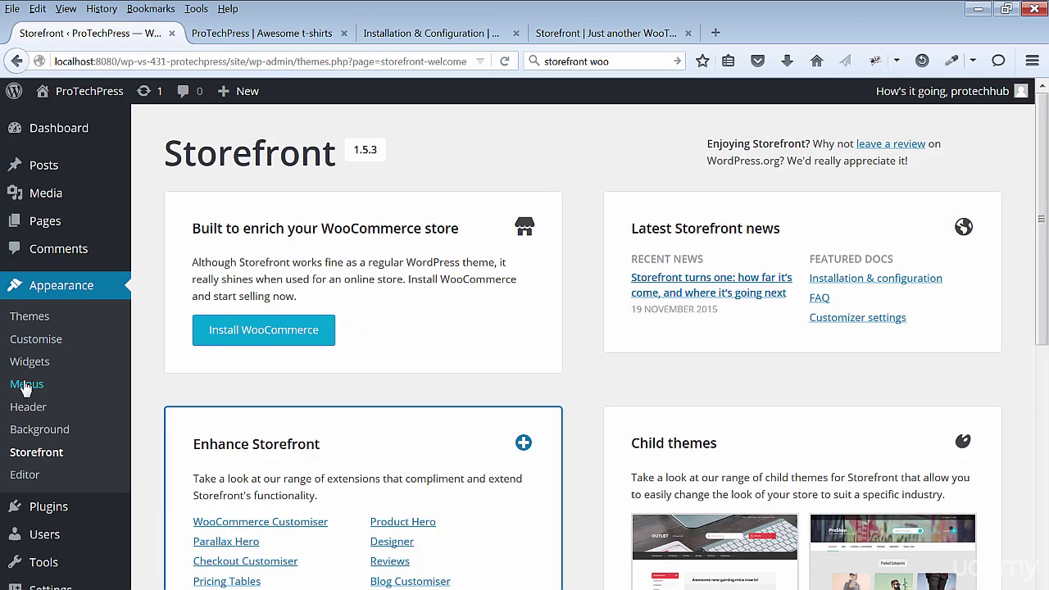
Create a navigation menu named Primary in the site's dashboard.
{"action": "left_click", "coordinate": [25, 385]}
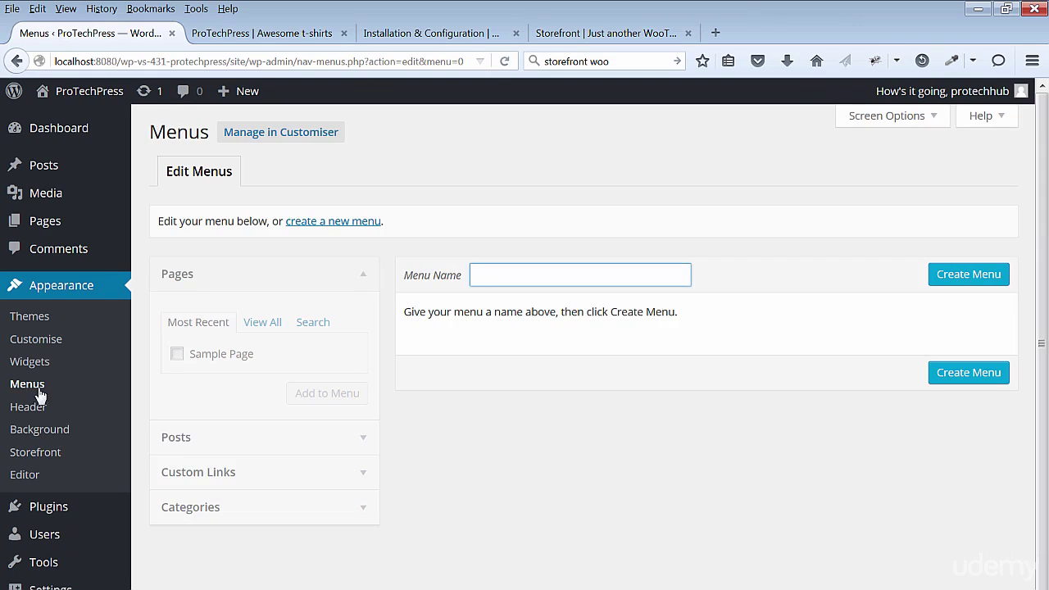
{"action": "type", "text": "Primary"}
{"action": "left_click", "coordinate": [950, 280]}
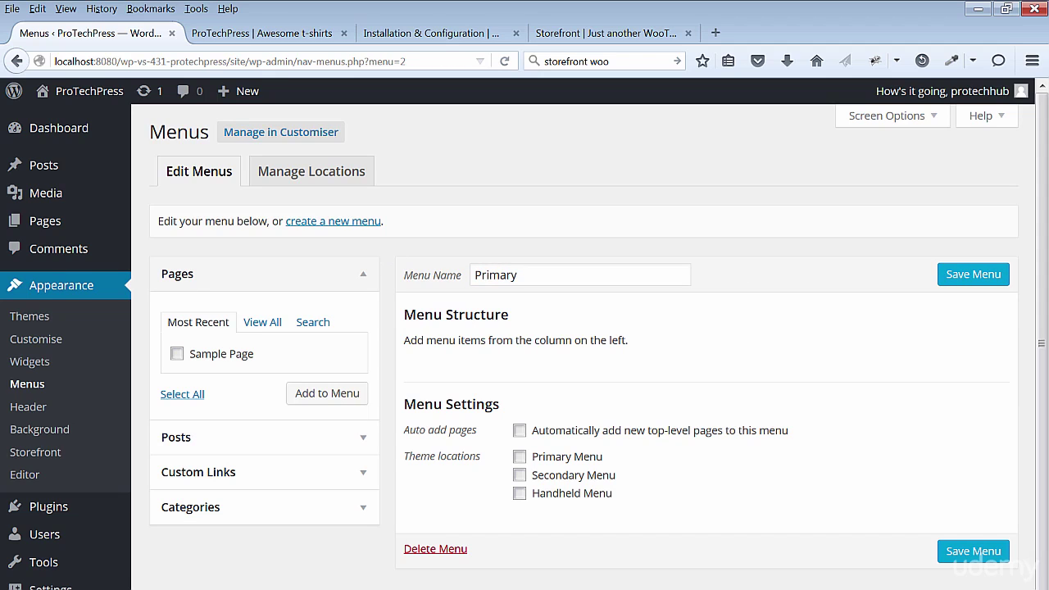
Assign the Primary menu to the Primary Menu theme location and save the location changes.
{"action": "left_click", "coordinate": [347, 181]}
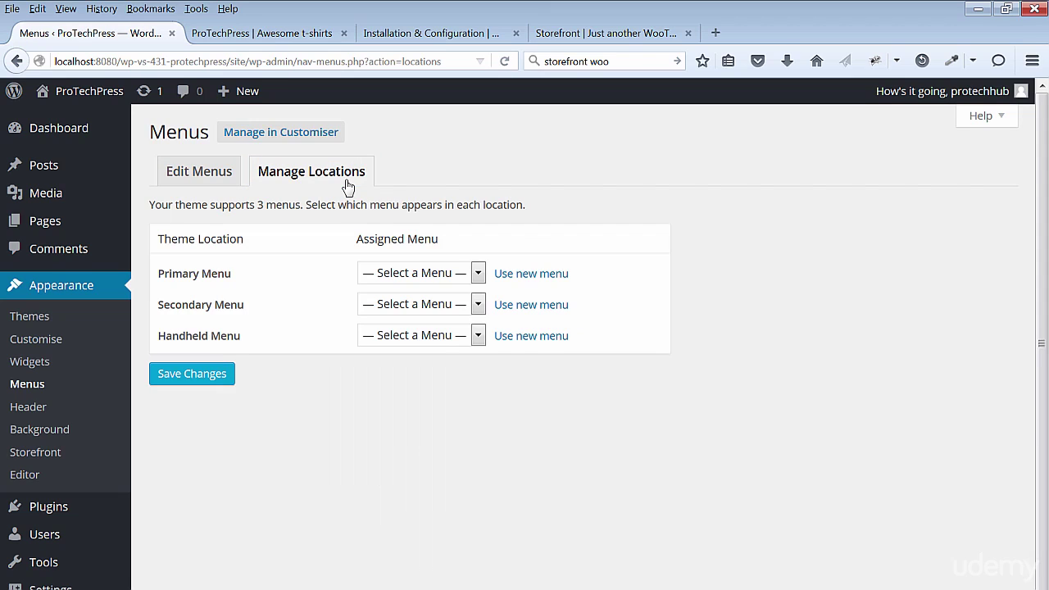
{"action": "left_click", "coordinate": [479, 274]}
{"action": "left_click", "coordinate": [409, 307]}
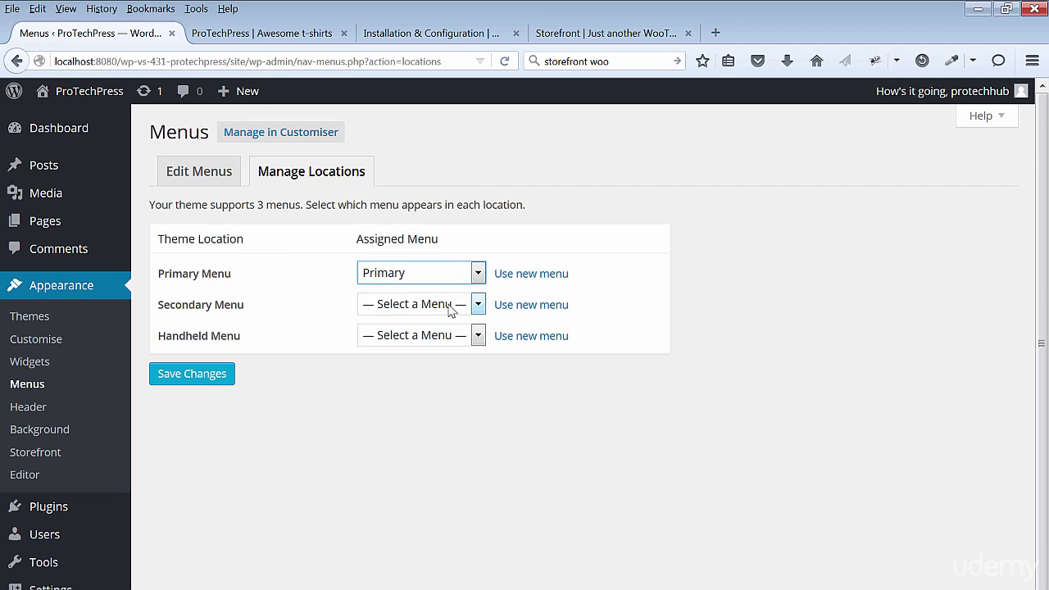
{"action": "left_click", "coordinate": [479, 305]}
{"action": "left_click", "coordinate": [479, 305]}
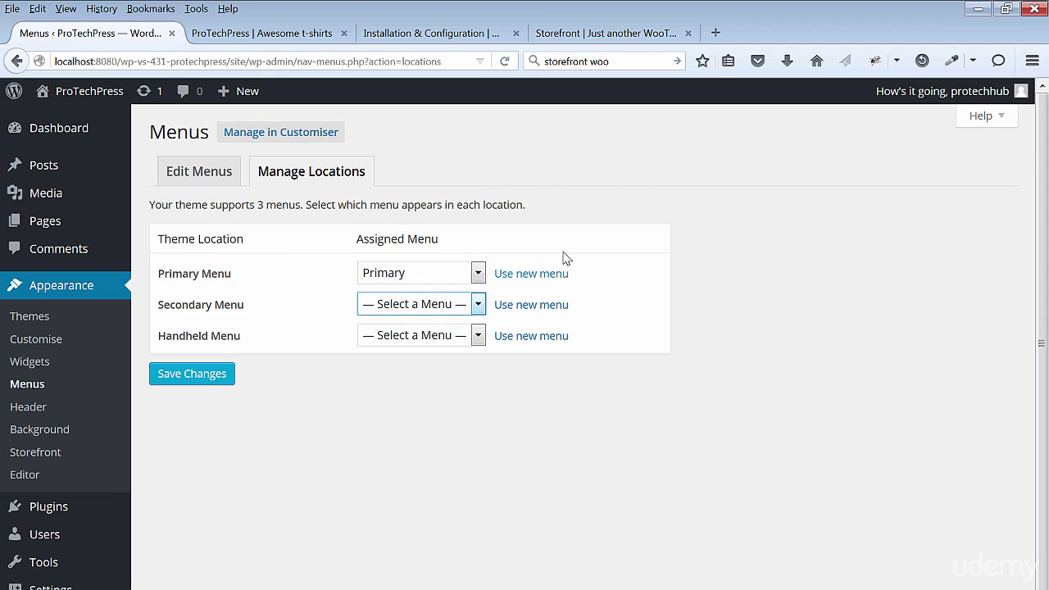
{"action": "left_click", "coordinate": [206, 377]}
Create a new menu named Secondary for the Secondary Menu location and check the location assignments.
{"action": "left_click", "coordinate": [541, 343]}
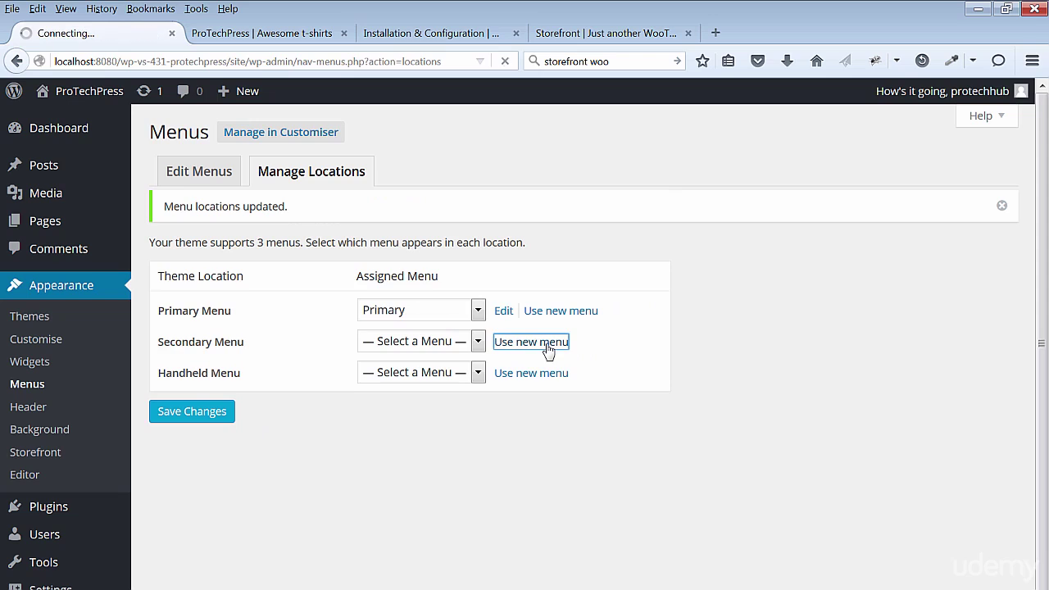
{"action": "type", "text": "Secondary"}
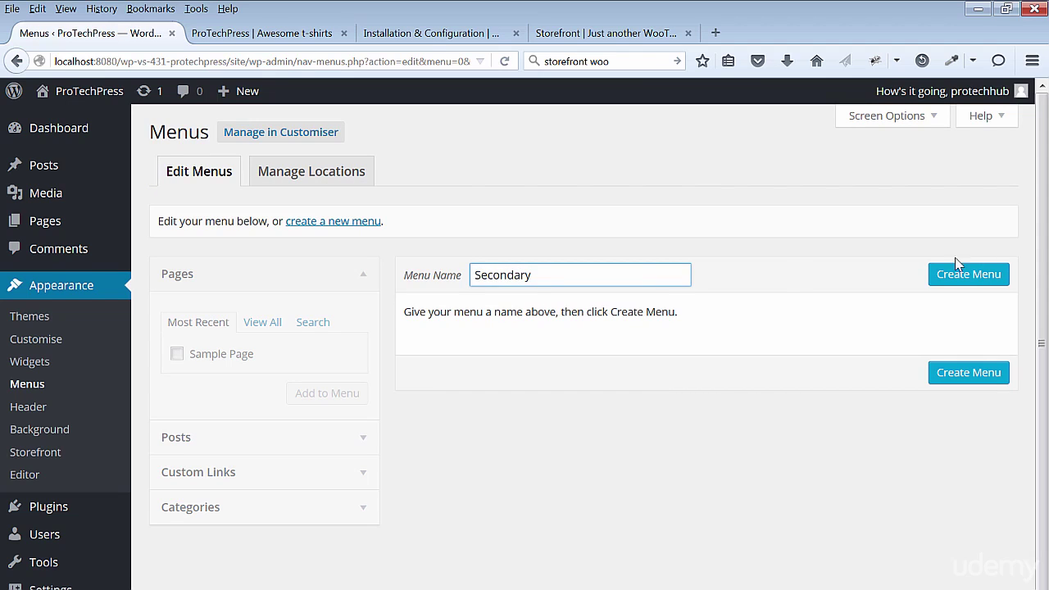
{"action": "left_click", "coordinate": [984, 274]}
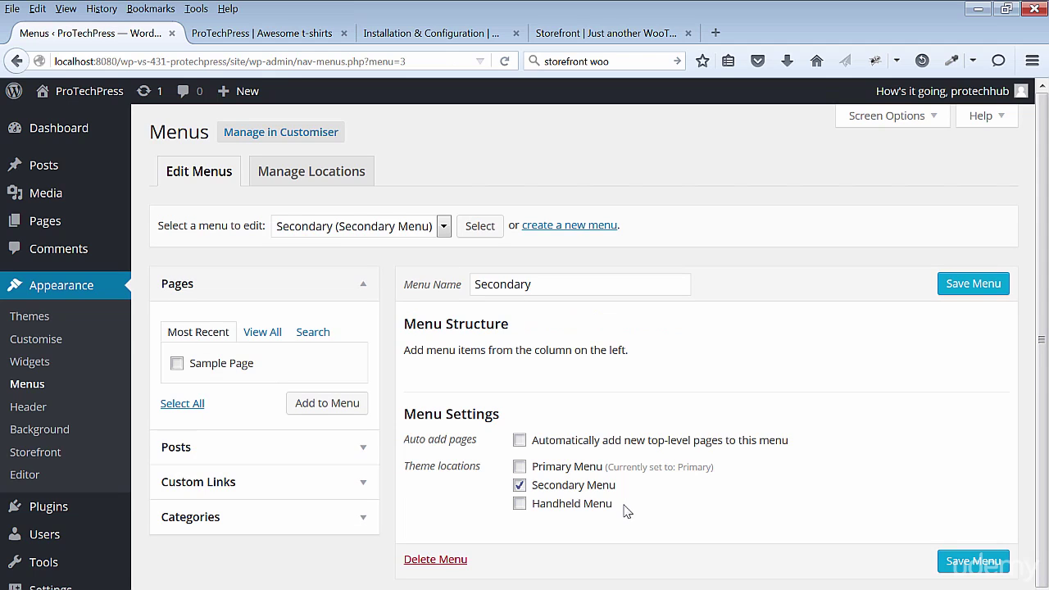
{"action": "left_click", "coordinate": [316, 174]}
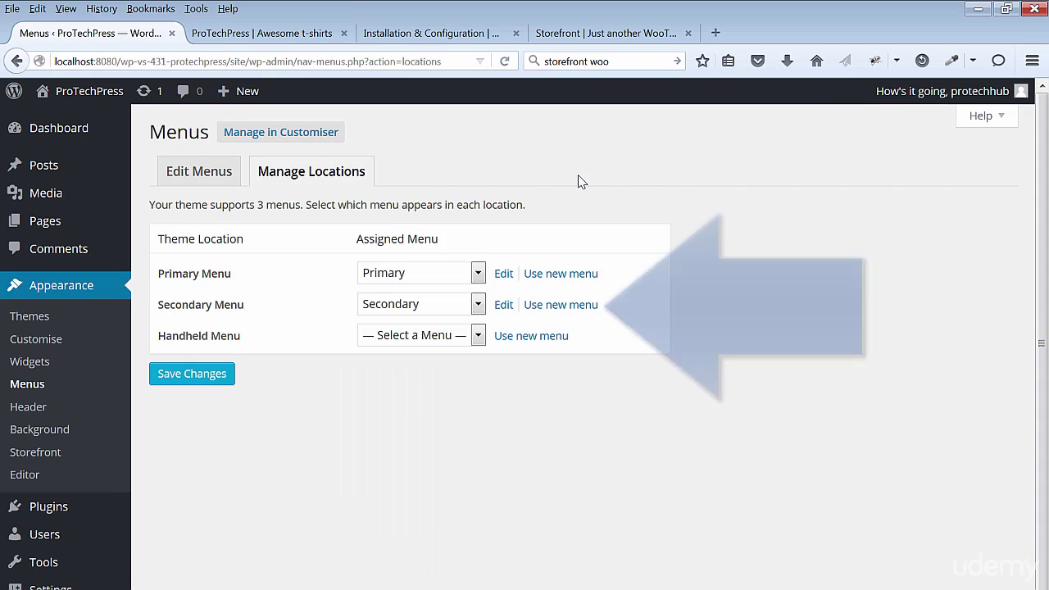
In the Customiser, enable automatically adding new top-level pages to the Primary menu.
{"action": "left_click", "coordinate": [197, 173]}
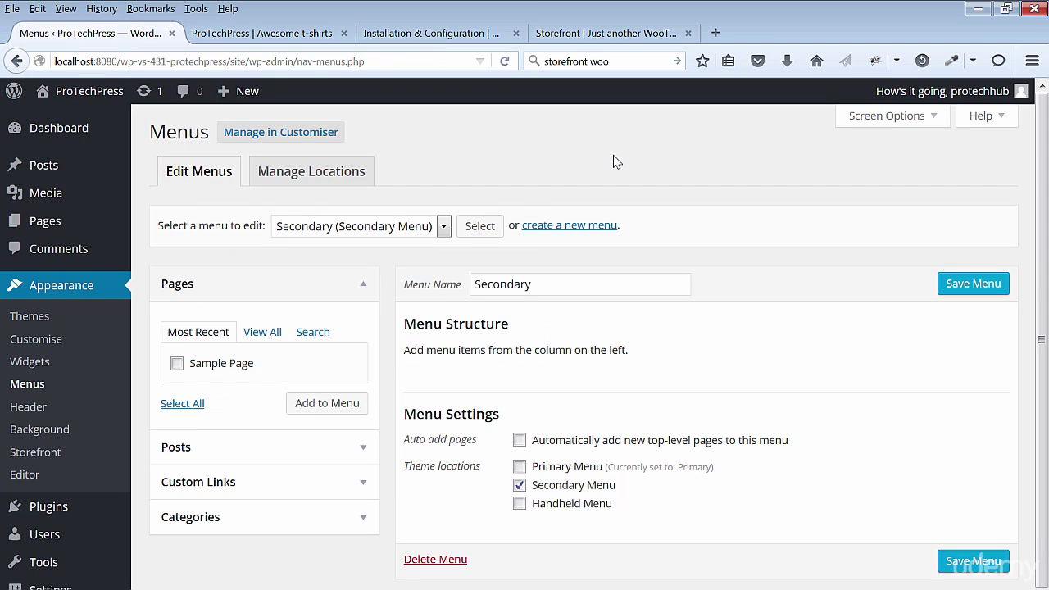
{"action": "left_click", "coordinate": [280, 132]}
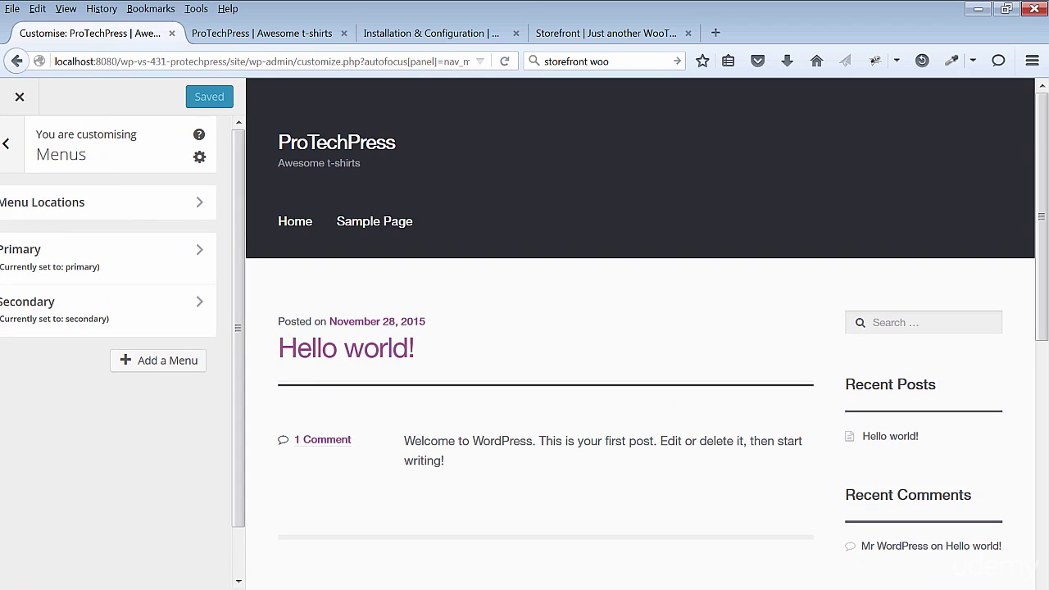
{"action": "left_click", "coordinate": [63, 256]}
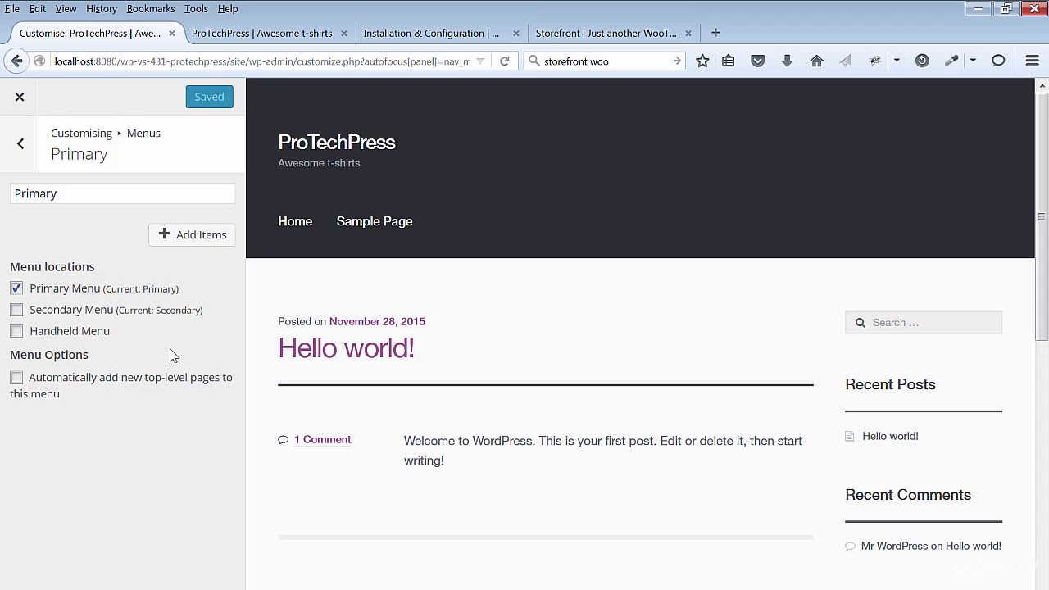
{"action": "left_click", "coordinate": [17, 381]}
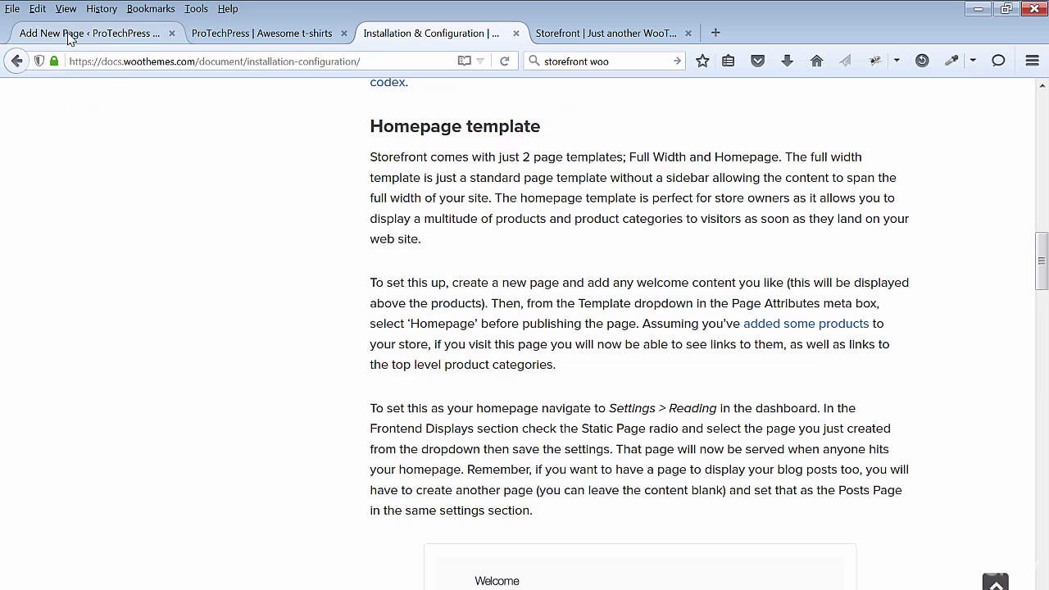
Return to the new page draft in the dashboard and title it "Homepage".
{"action": "left_click", "coordinate": [72, 33]}
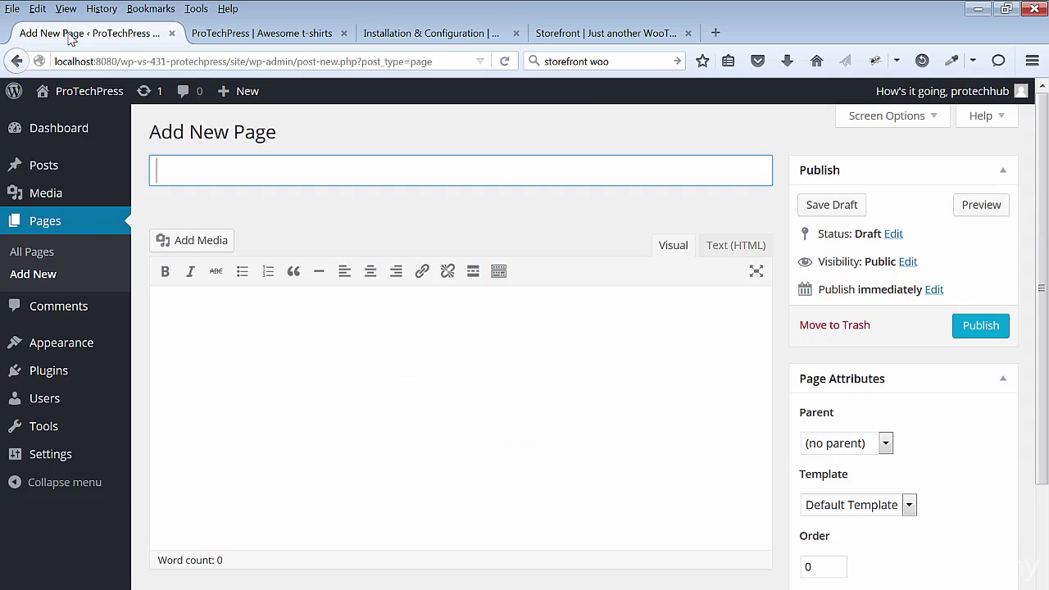
{"action": "type", "text": "Homepate"}
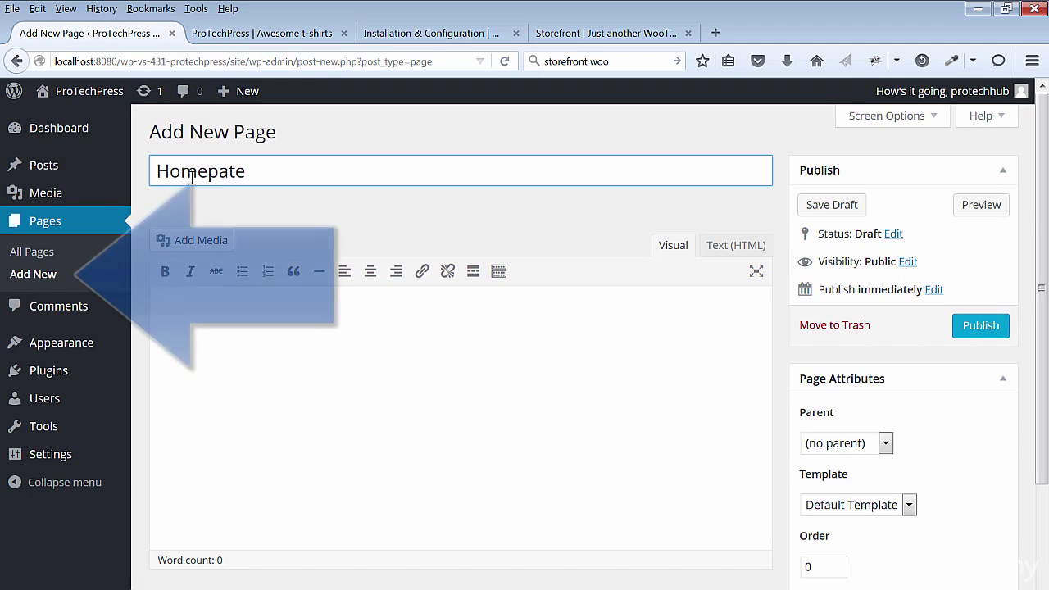
{"action": "key", "text": "BackSpace"}
{"action": "key", "text": "BackSpace"}
{"action": "type", "text": "ge"}
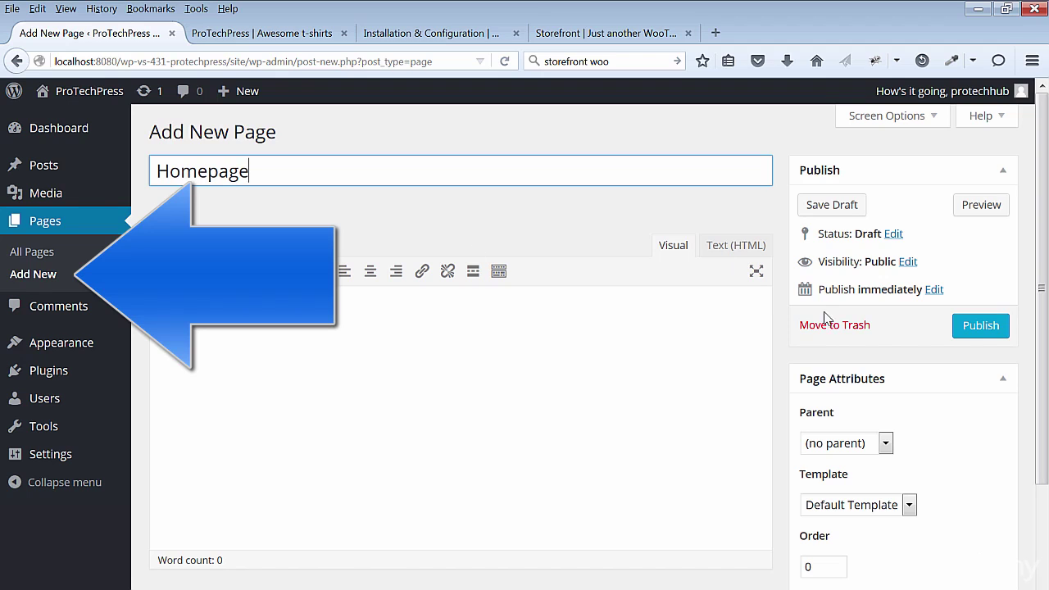
Set the page's template to Homepage and publish the page.
{"action": "left_click", "coordinate": [909, 505]}
{"action": "left_click", "coordinate": [832, 558]}
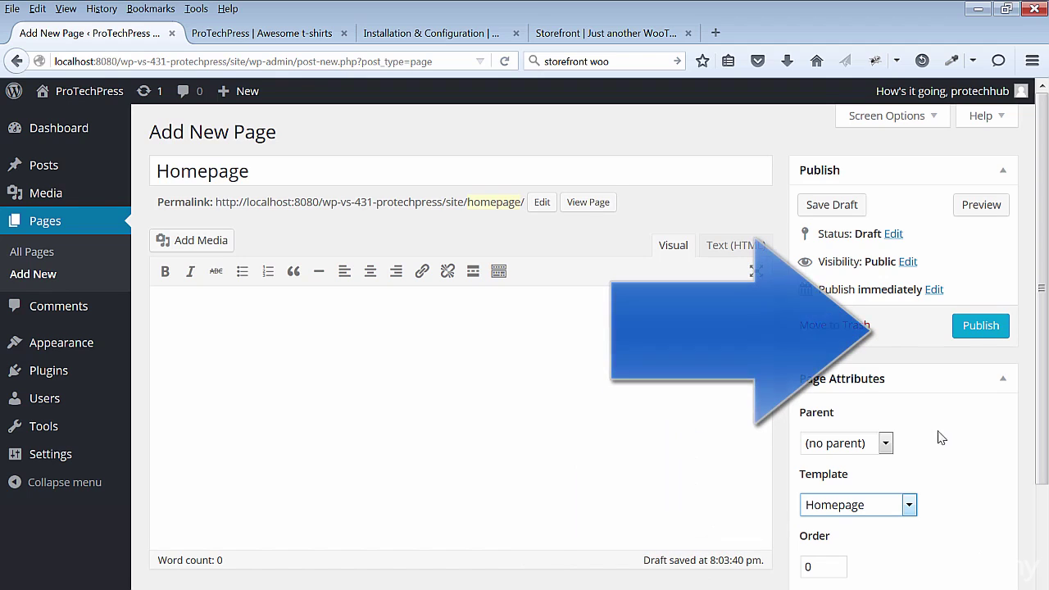
{"action": "left_click", "coordinate": [959, 333]}
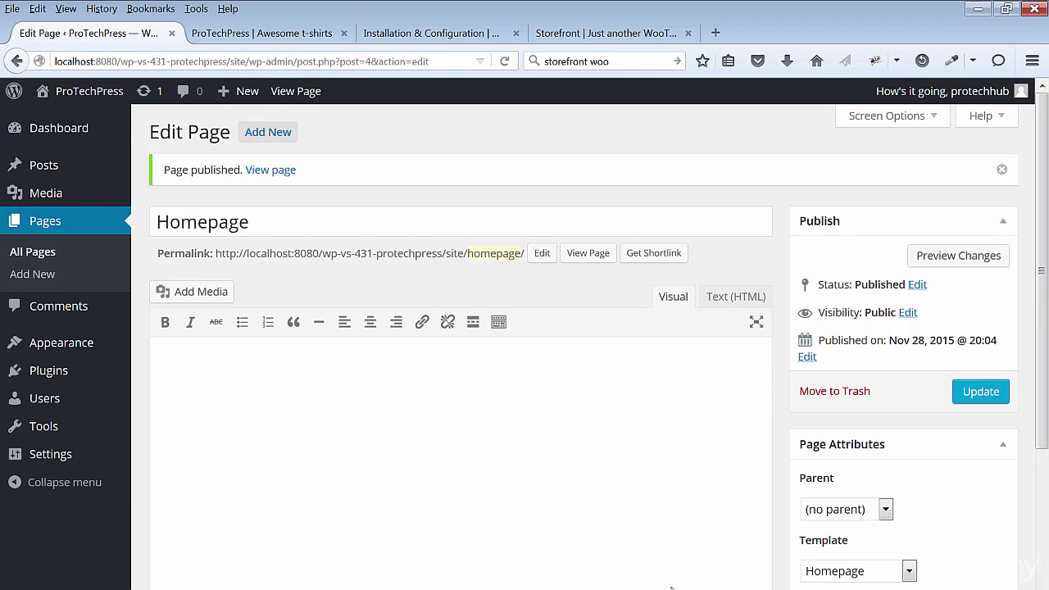
View the published Homepage on the live site and look over its header menus and content area.
{"action": "left_click", "coordinate": [265, 173]}
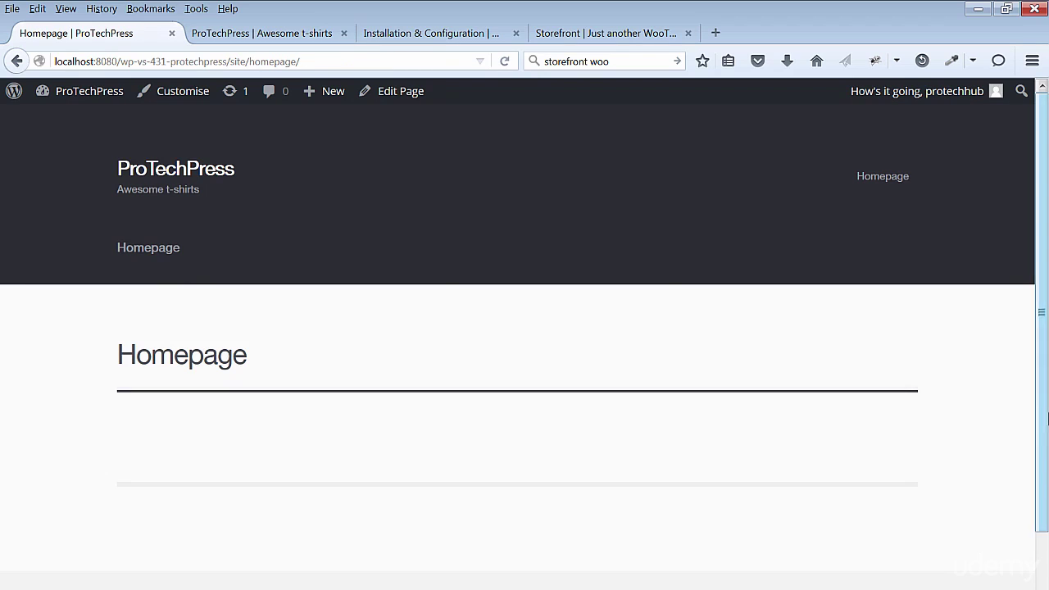
{"action": "scroll", "coordinate": [1048, 418], "scroll_direction": "down", "scroll_amount": 3}
{"action": "scroll", "coordinate": [996, 264], "scroll_direction": "up", "scroll_amount": 3}
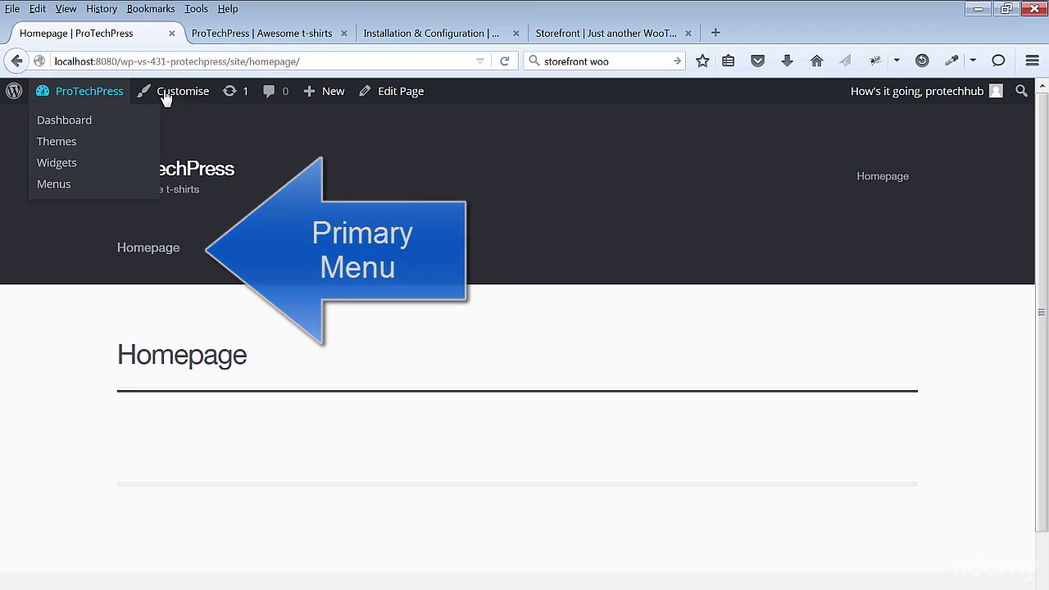
In the dashboard's Reading settings, set the front page to the static page Homepage and save the changes.
{"action": "left_click", "coordinate": [410, 95]}
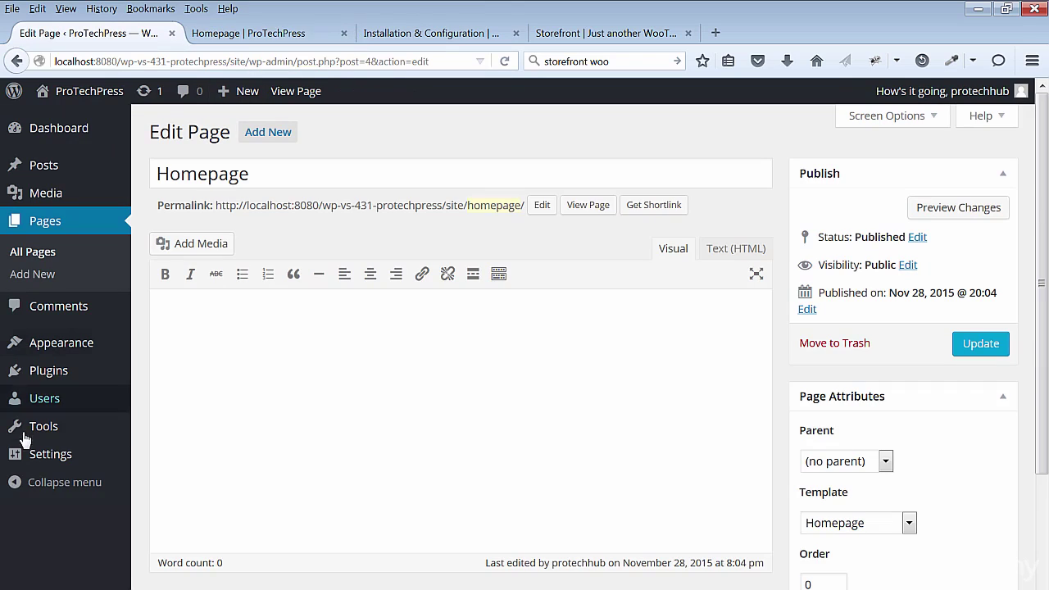
{"action": "mouse_move", "coordinate": [46, 459]}
{"action": "left_click", "coordinate": [182, 513]}
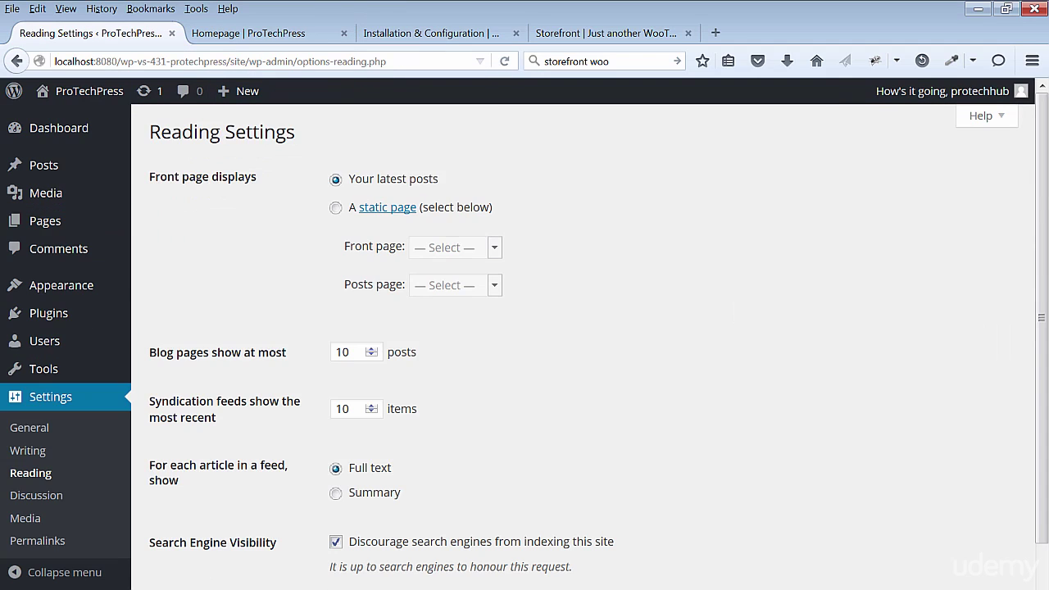
{"action": "left_click", "coordinate": [337, 207]}
{"action": "left_click", "coordinate": [492, 250]}
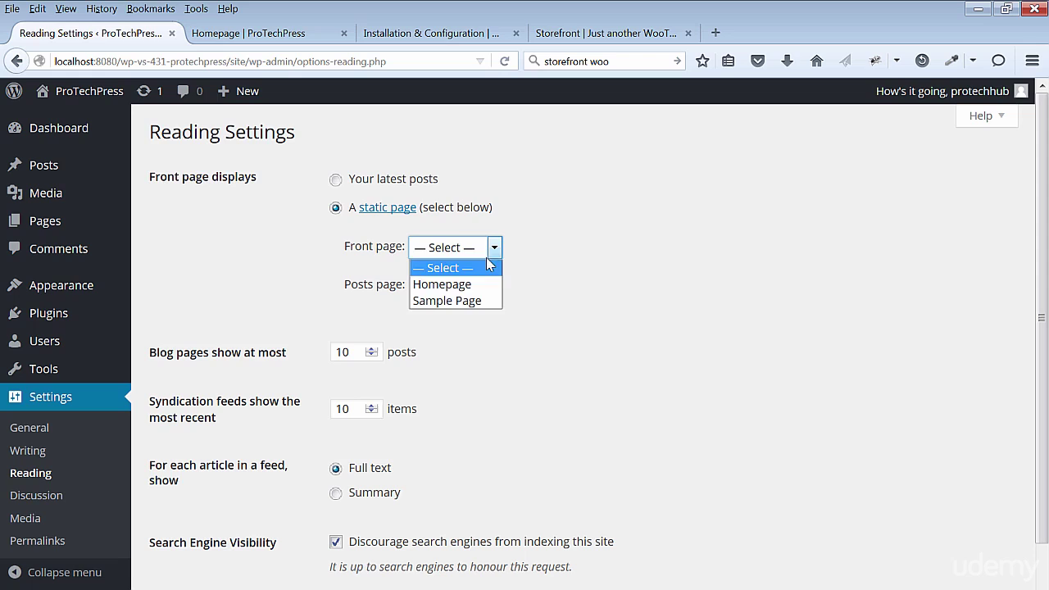
{"action": "left_click", "coordinate": [447, 285]}
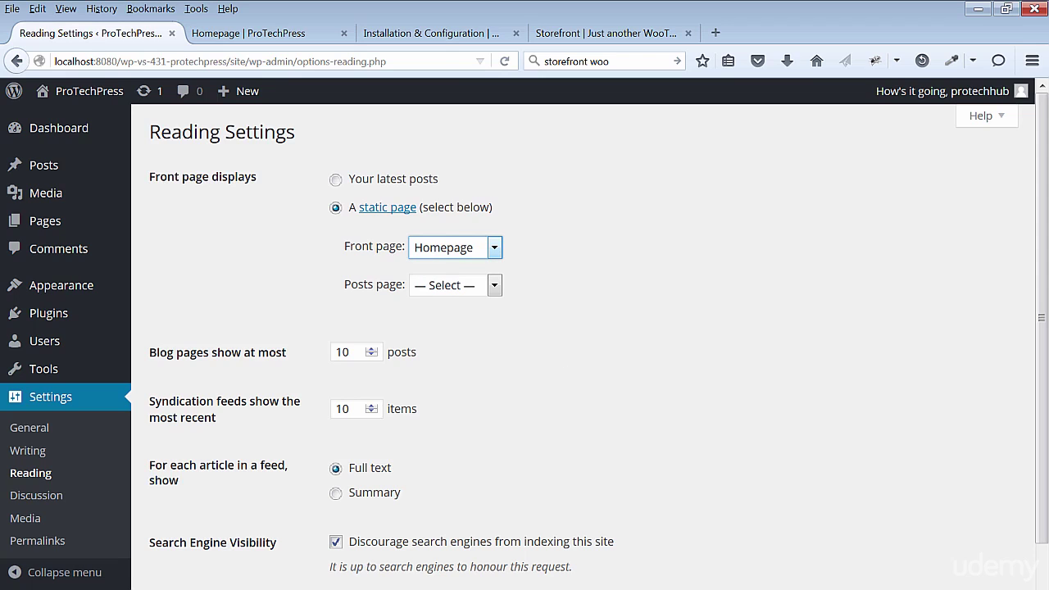
{"action": "key", "text": "Return"}
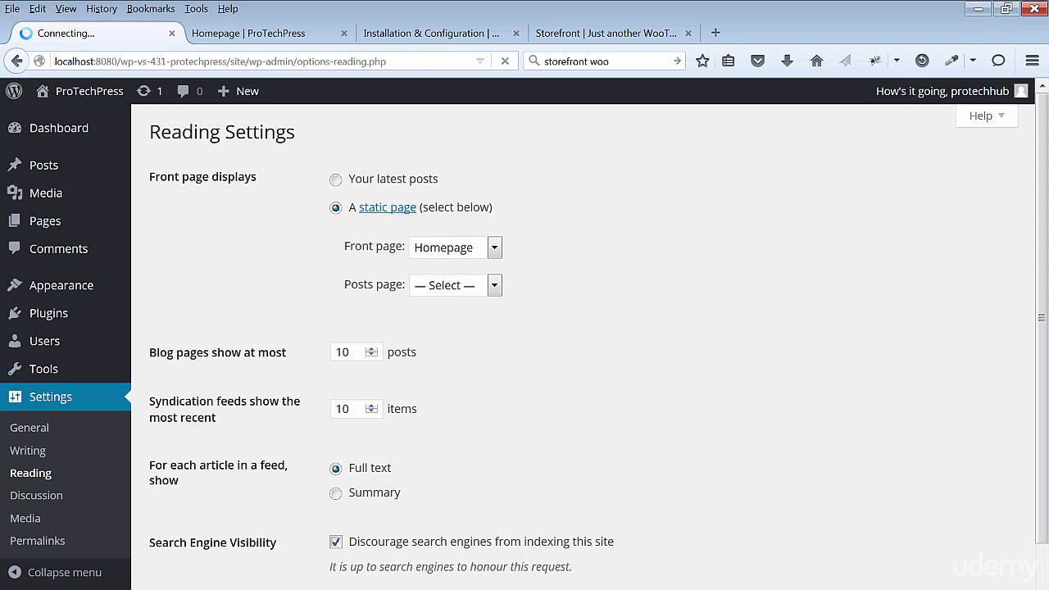
Check the site's front page by loading it from the site title, and return to the Reading settings.
{"action": "left_click", "coordinate": [229, 35]}
{"action": "left_click", "coordinate": [146, 174]}
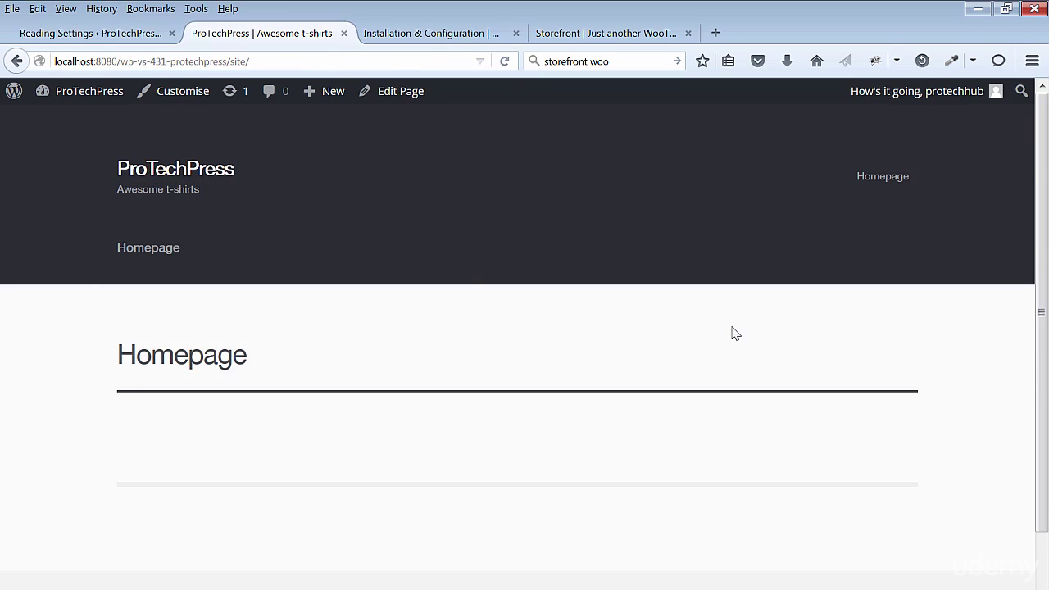
{"action": "left_click", "coordinate": [109, 34]}
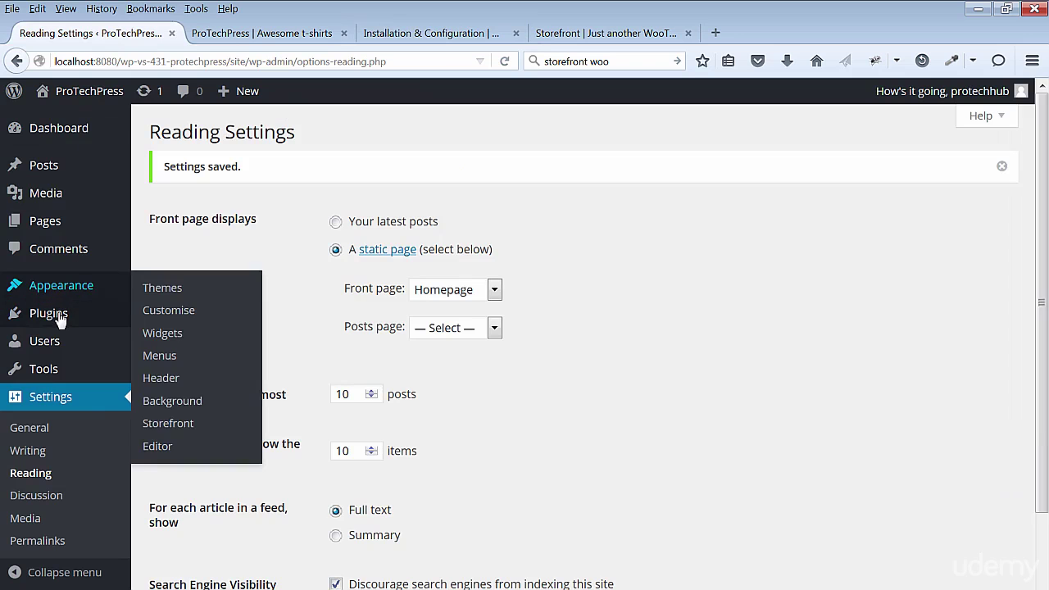
In the Customiser's Header settings, set the header background colour to #9c27b0.
{"action": "mouse_move", "coordinate": [58, 295]}
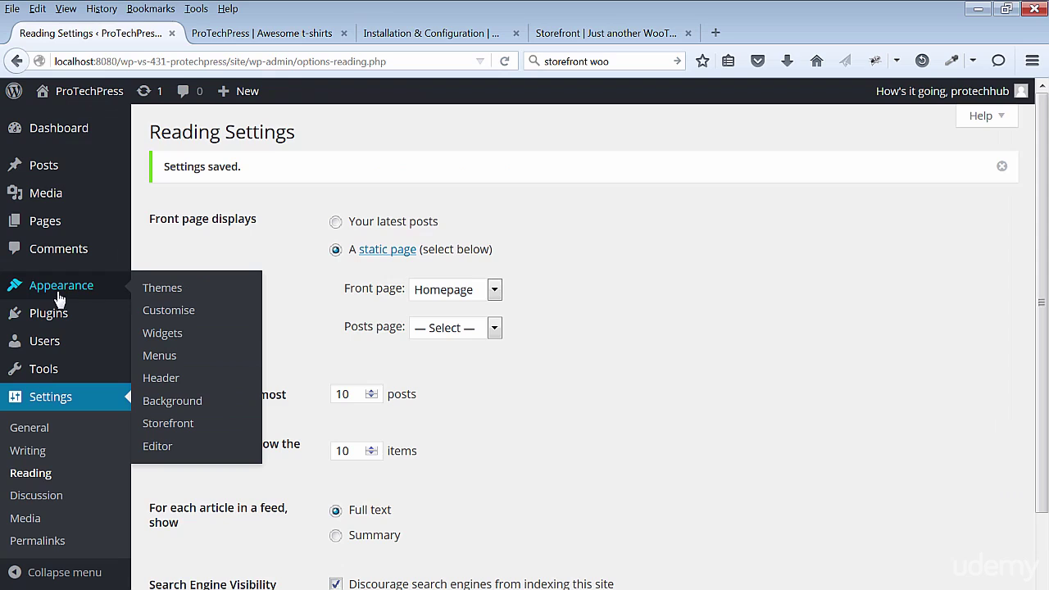
{"action": "left_click", "coordinate": [152, 313]}
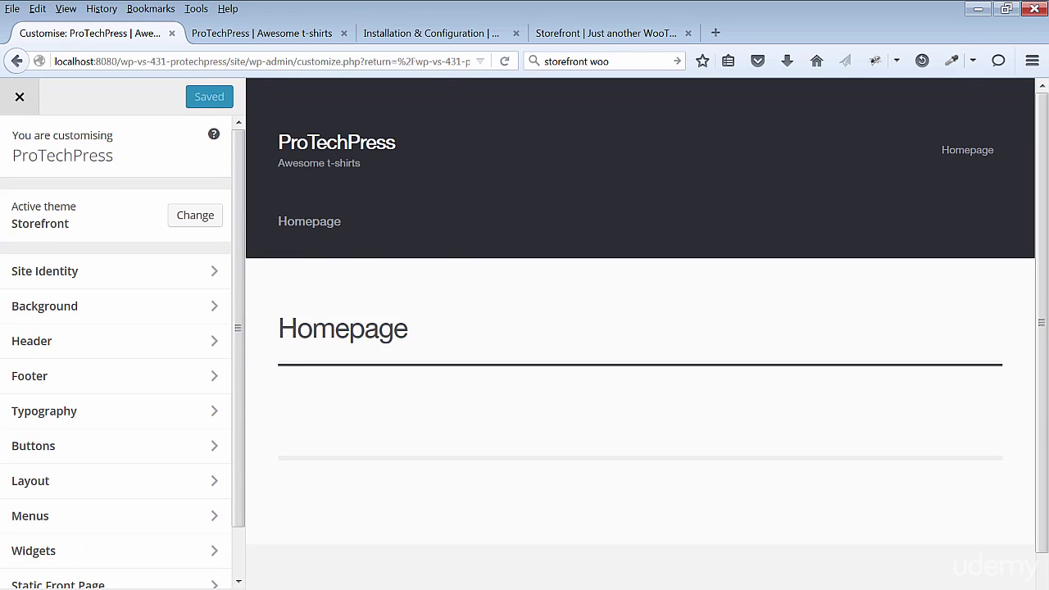
{"action": "left_click", "coordinate": [51, 352]}
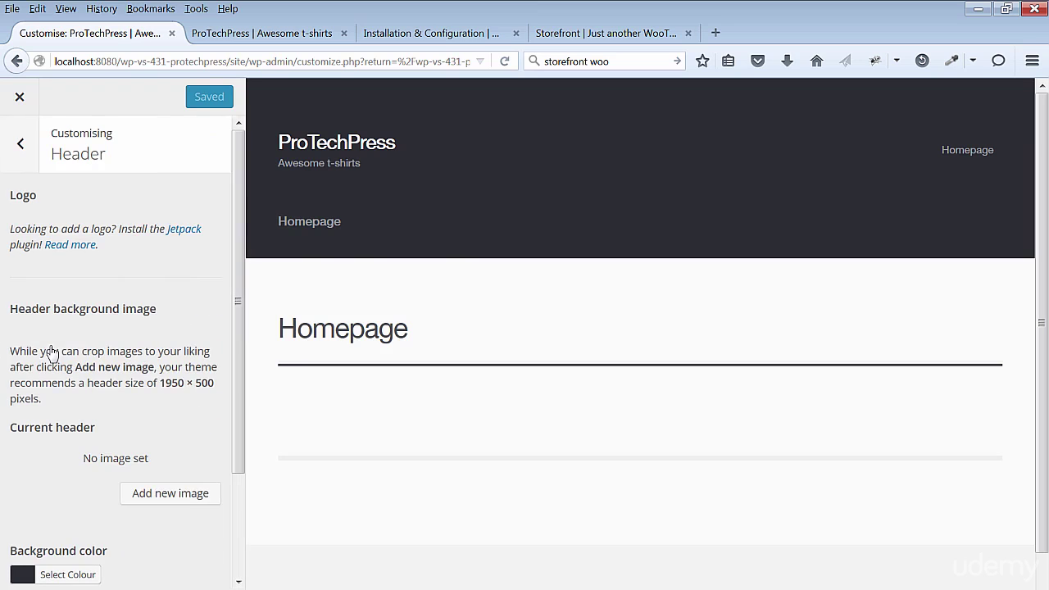
{"action": "scroll", "coordinate": [123, 410], "scroll_direction": "down", "scroll_amount": 3}
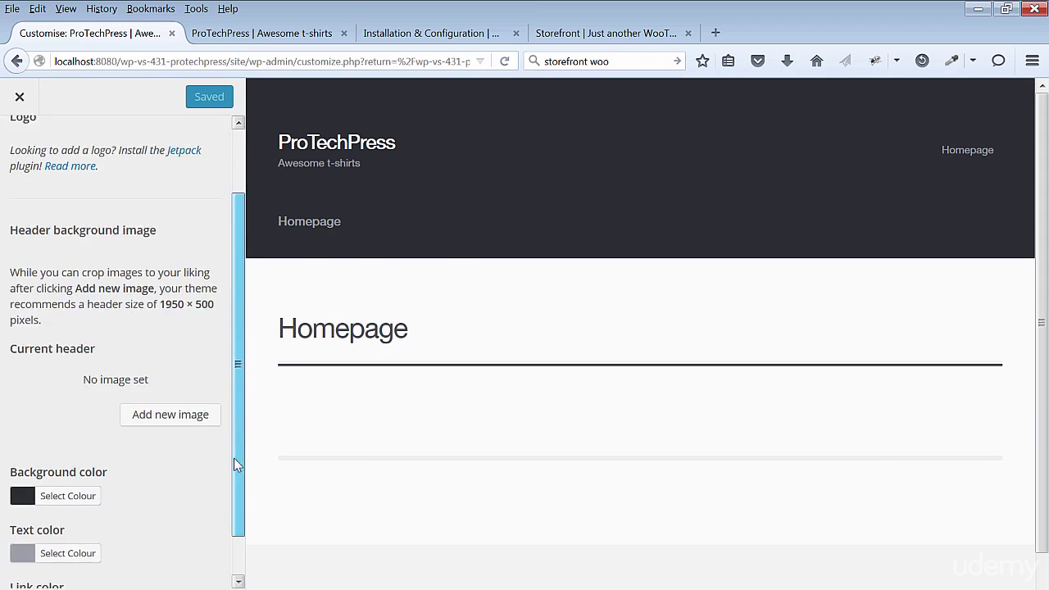
{"action": "left_click", "coordinate": [24, 455]}
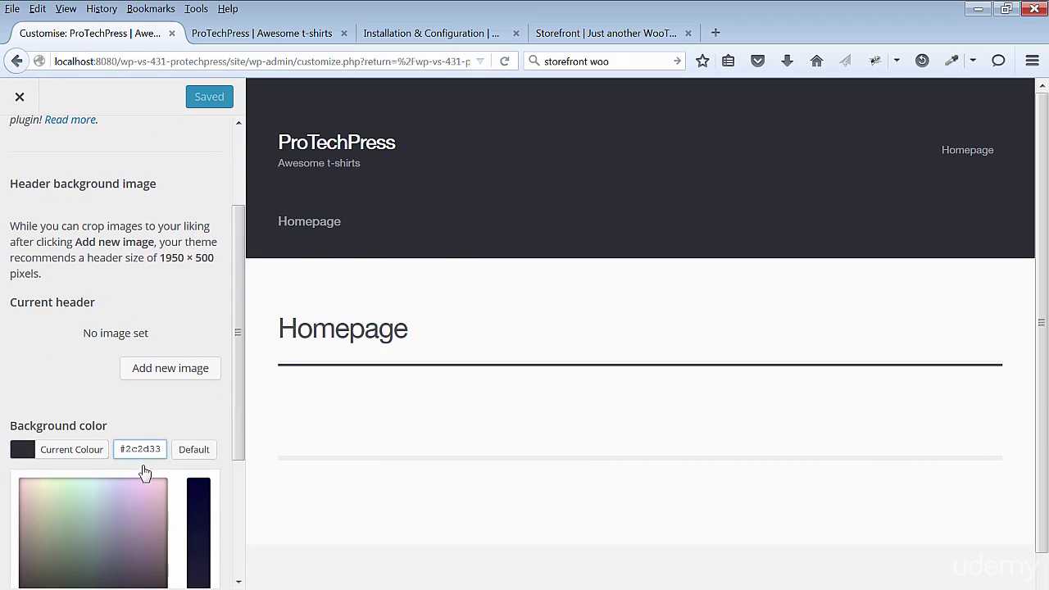
{"action": "left_click_drag", "start_coordinate": [161, 450], "coordinate": [123, 449]}
{"action": "type", "text": "#9c27b0"}
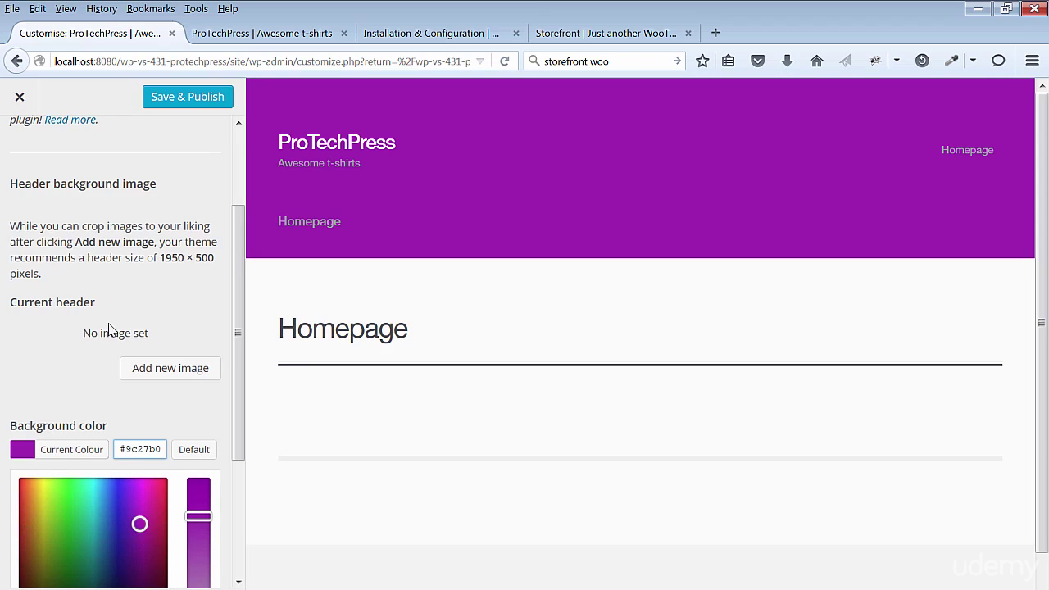
Set the header's text colour to white and publish the header colour changes.
{"action": "left_click_drag", "start_coordinate": [237, 316], "coordinate": [215, 493]}
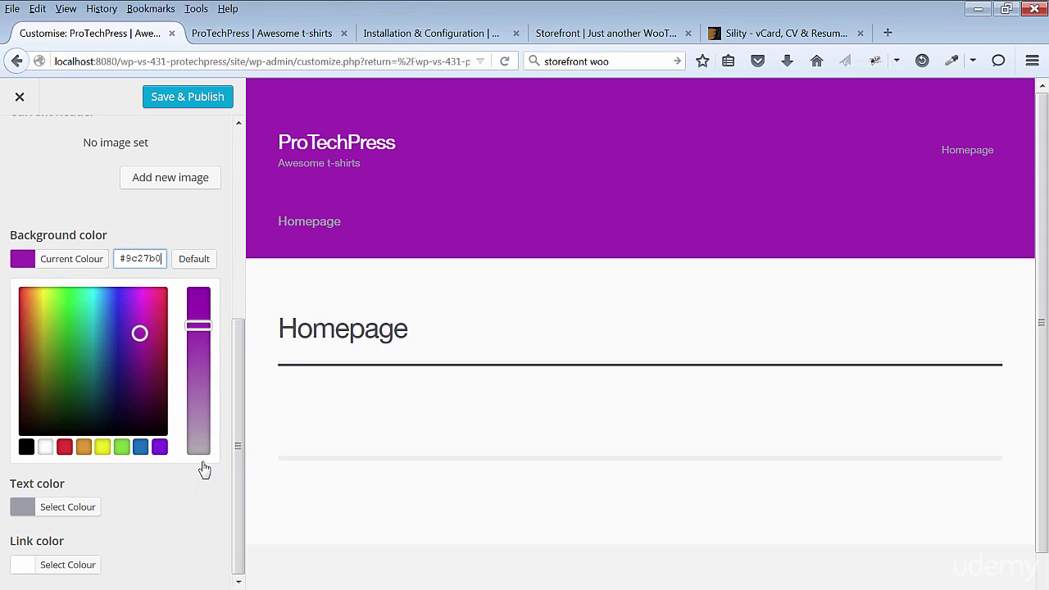
{"action": "left_click", "coordinate": [24, 507]}
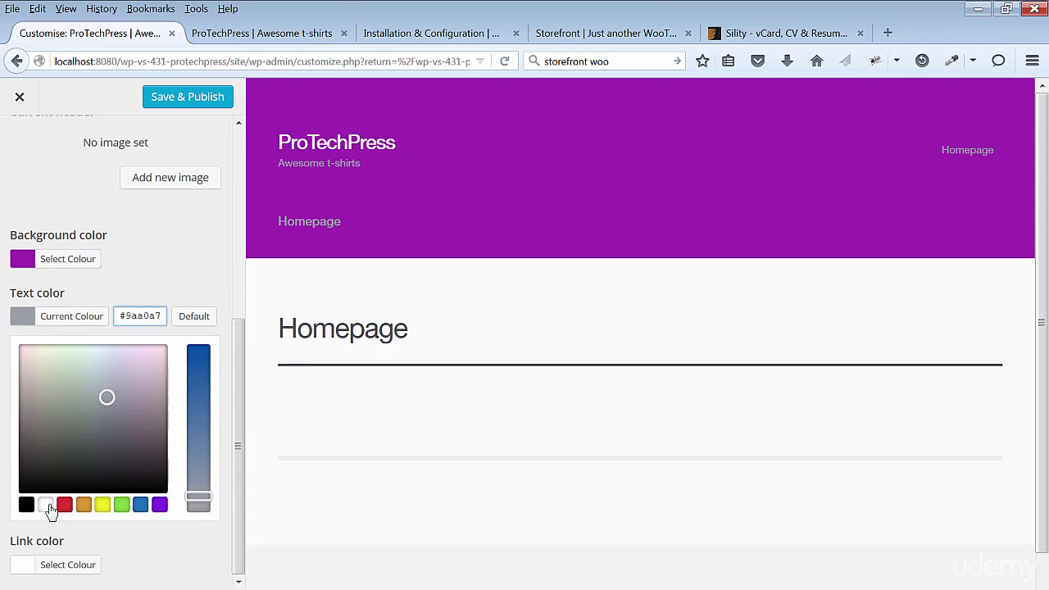
{"action": "left_click", "coordinate": [47, 506]}
{"action": "left_click", "coordinate": [13, 564]}
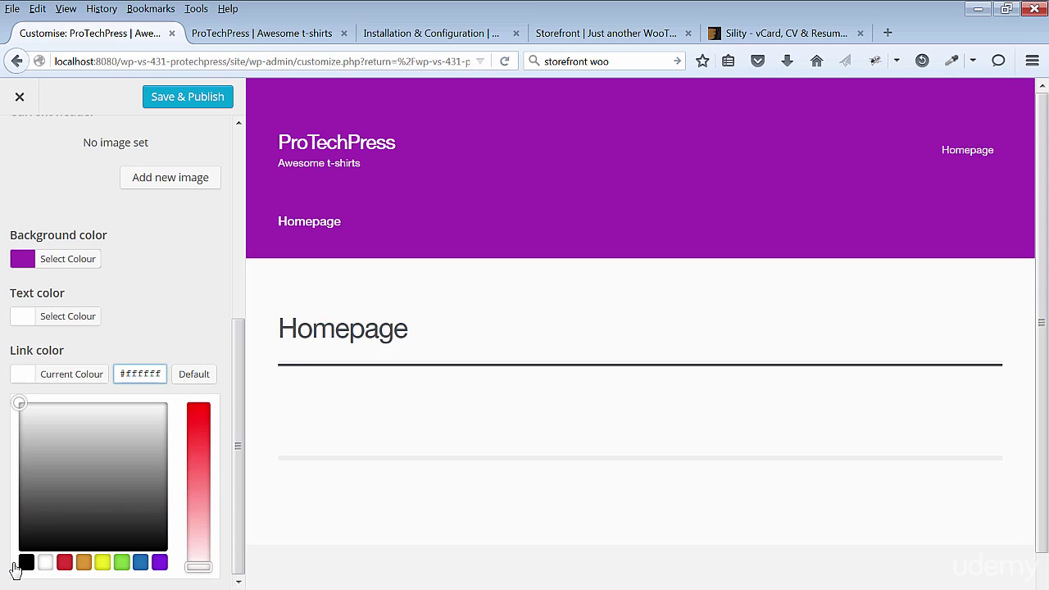
{"action": "left_click", "coordinate": [175, 98]}
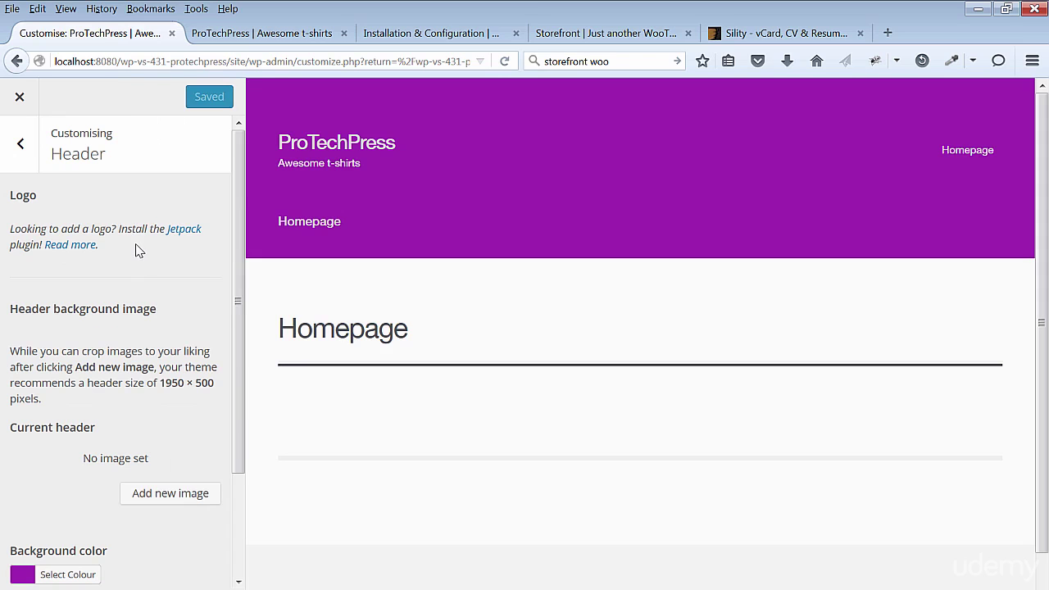